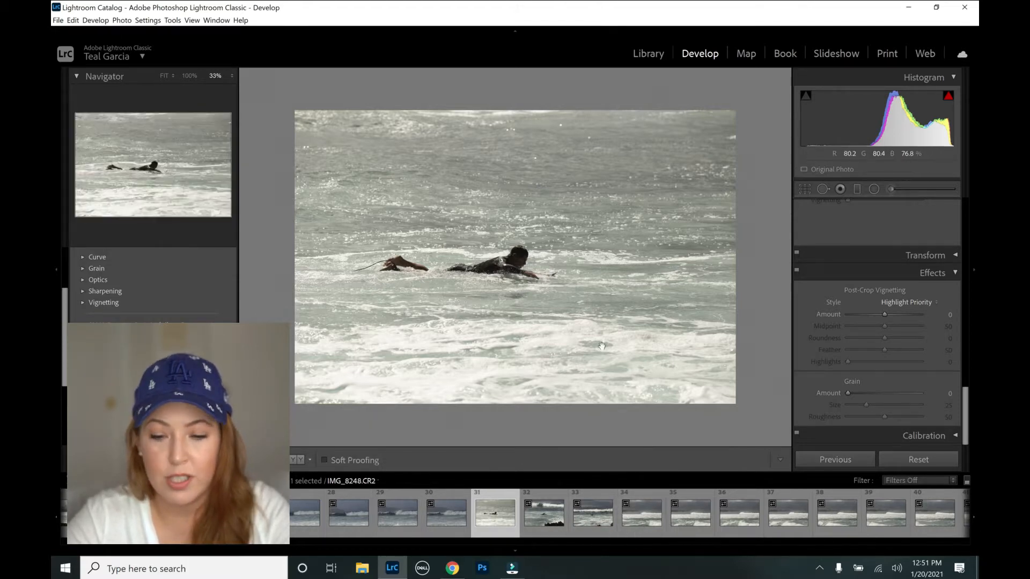
# - Open IMG_8255.CR2 and examine the distant surfer beside the breaking wave up close
pyautogui.click(843, 524)
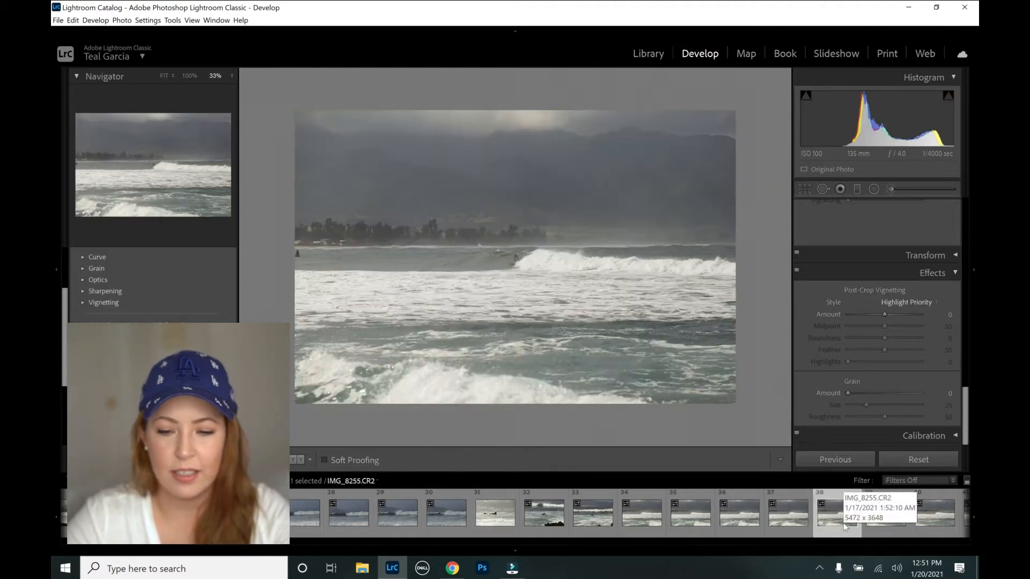
pyautogui.click(520, 259)
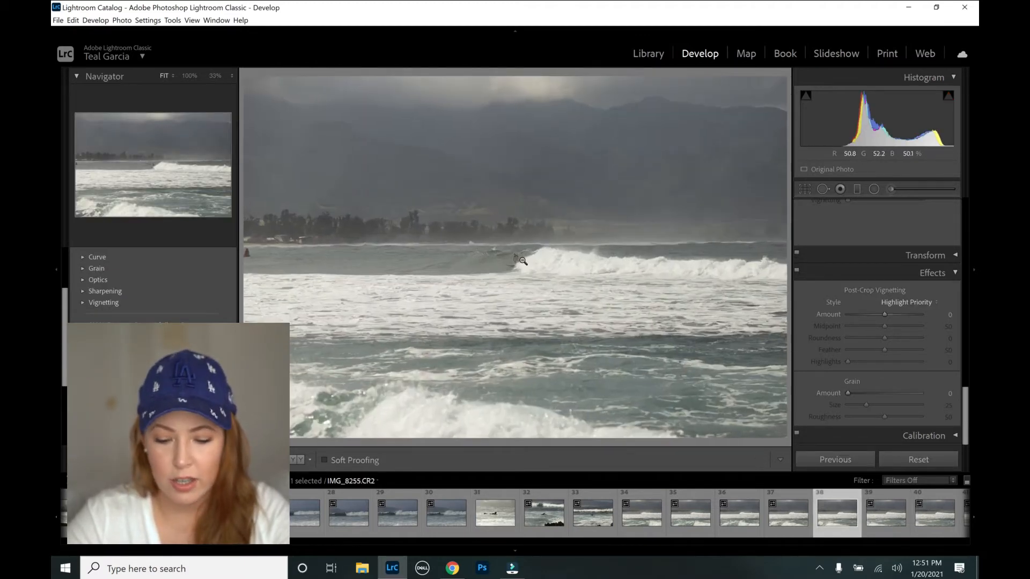
pyautogui.click(522, 259)
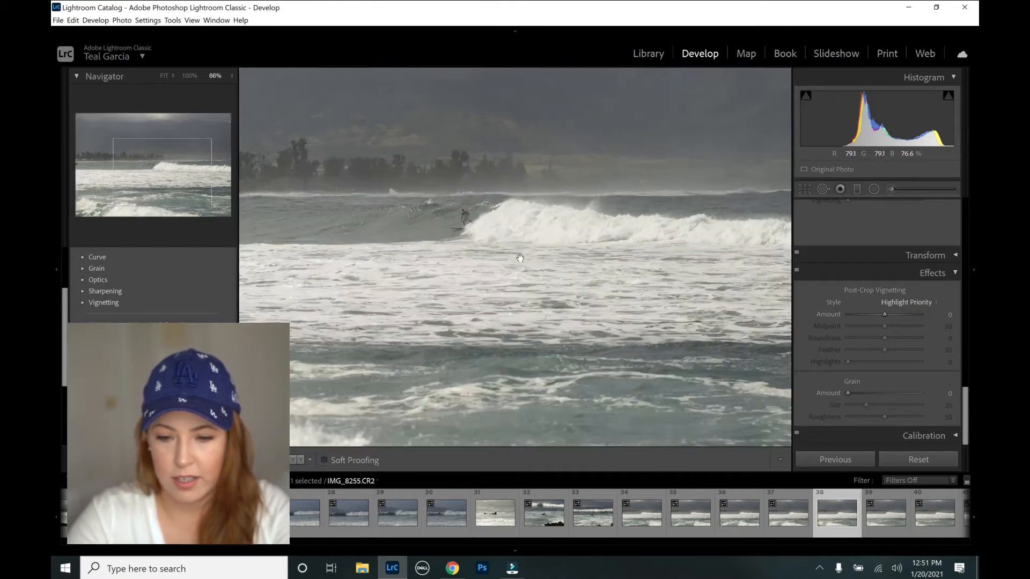
pyautogui.moveTo(464, 211); pyautogui.dragTo(485, 251)
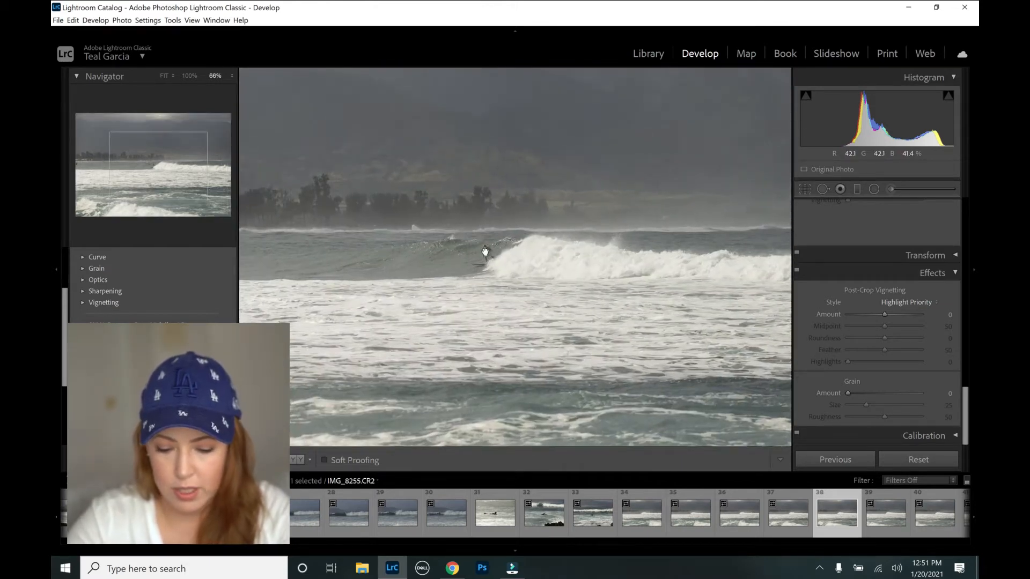
pyautogui.click(483, 251)
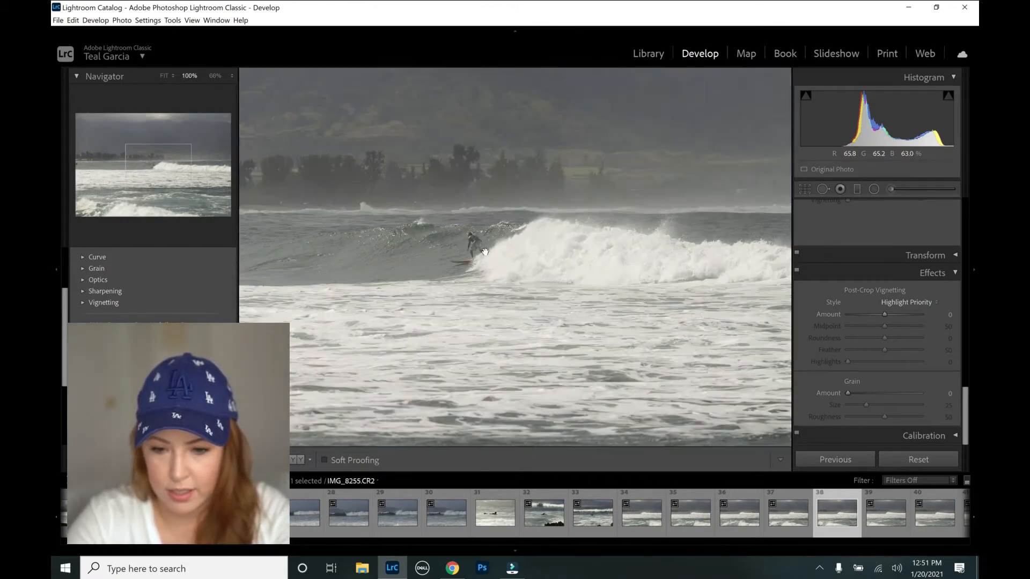
pyautogui.hotkey('ctrl', '-')
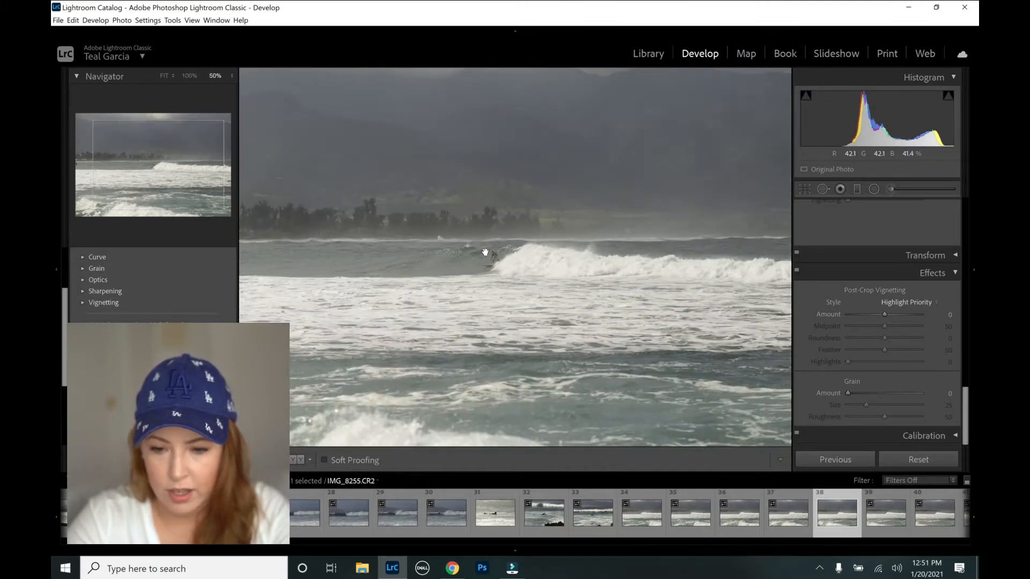
pyautogui.hotkey('ctrl', '-')
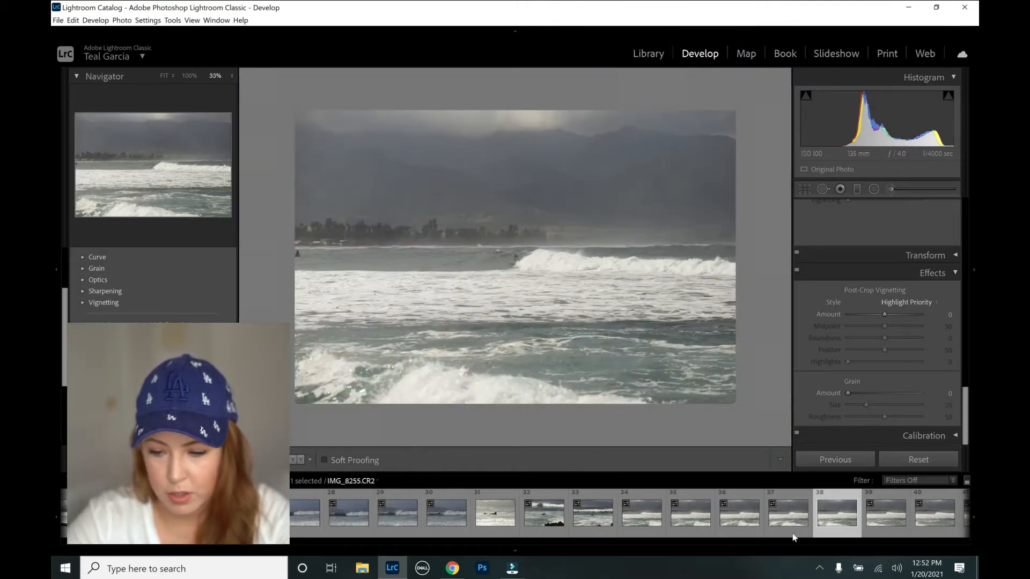
# - Go on past IMG_8256.CR2 to IMG_8257.CR2 and examine the surfer on the wave up close
pyautogui.click(881, 516)
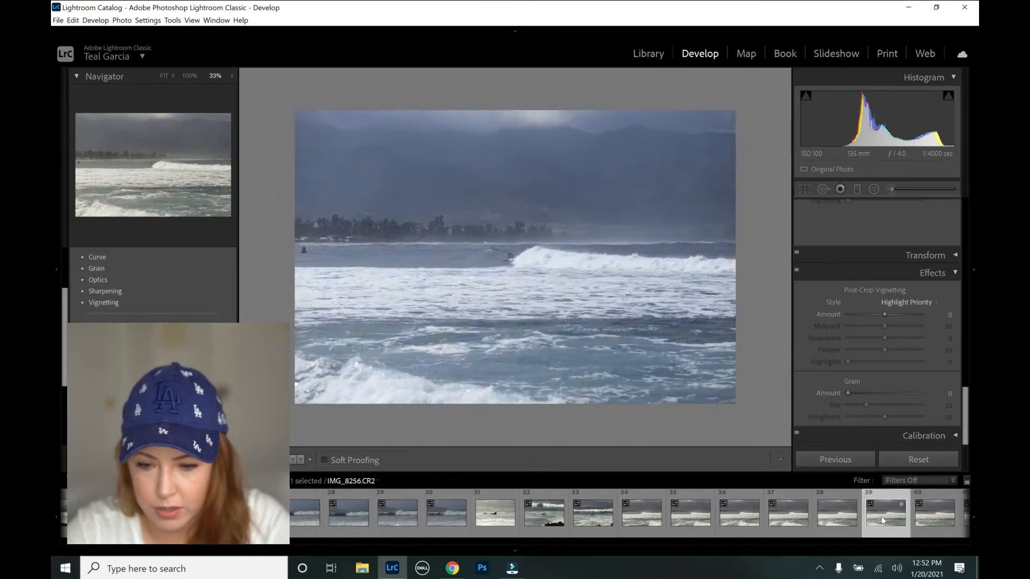
pyautogui.press('Right')
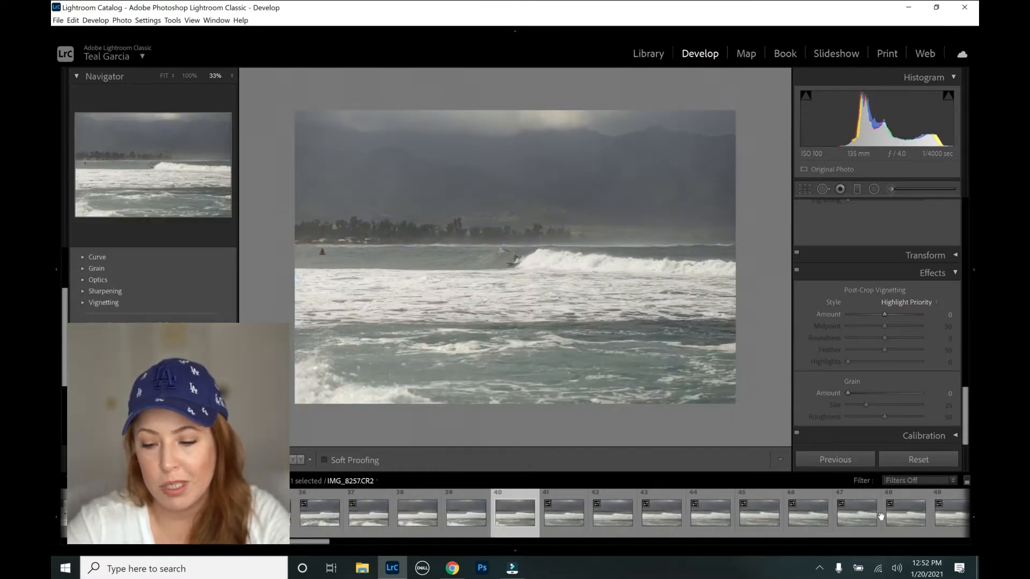
pyautogui.click(514, 260)
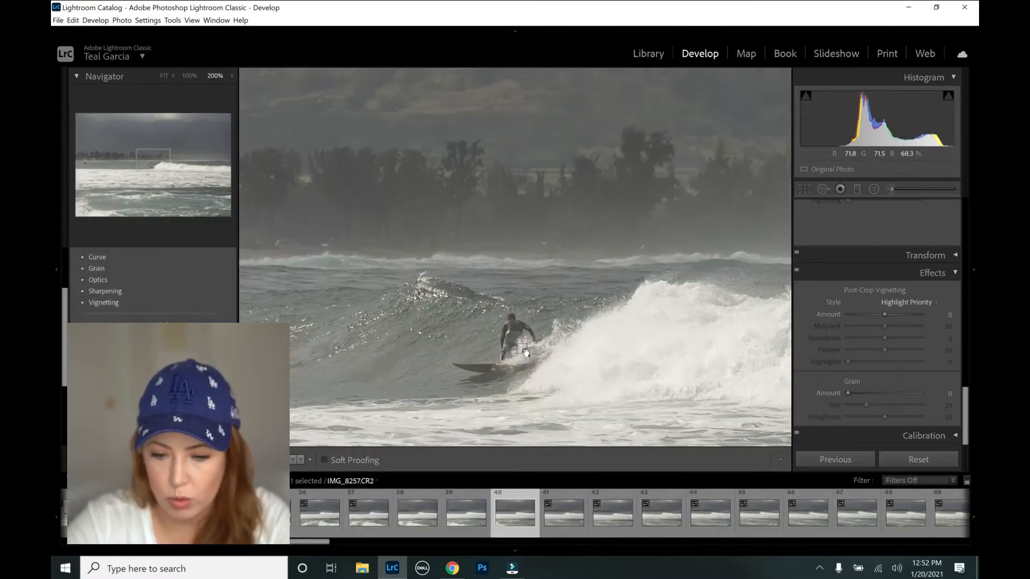
pyautogui.hotkey('ctrl', '-')
pyautogui.moveTo(567, 337); pyautogui.dragTo(652, 345)
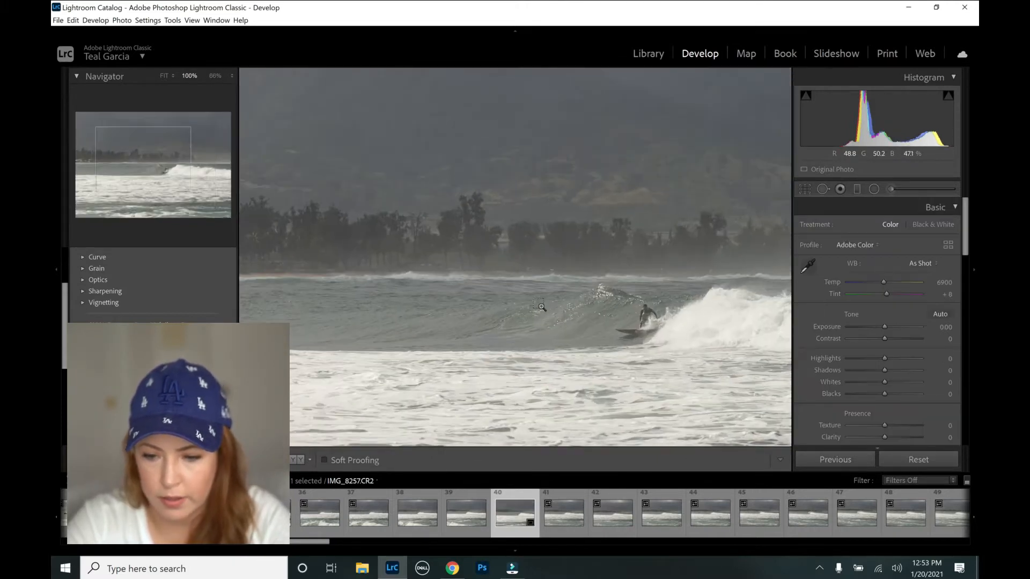
pyautogui.click(542, 308)
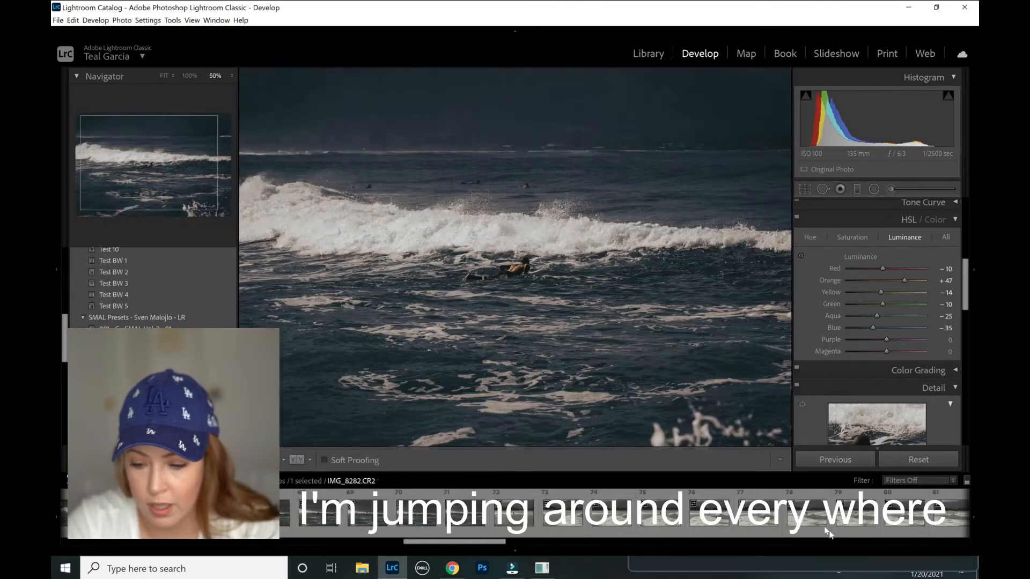
# - View the surf photos IMG_8296.CR2 and IMG_8309.CR2 as possible candidates for editing
pyautogui.click(856, 523)
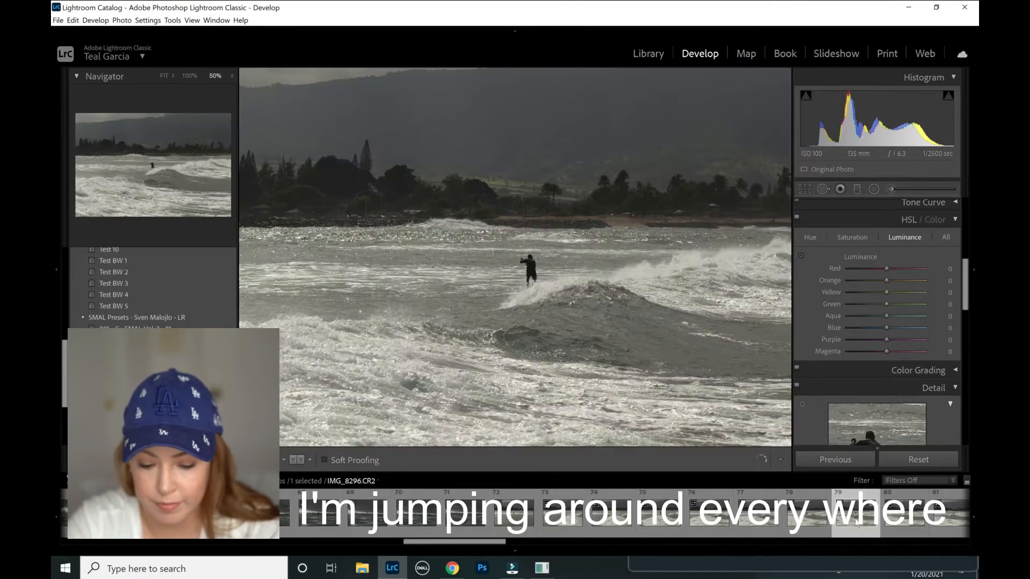
pyautogui.hotkey('ctrl', '-')
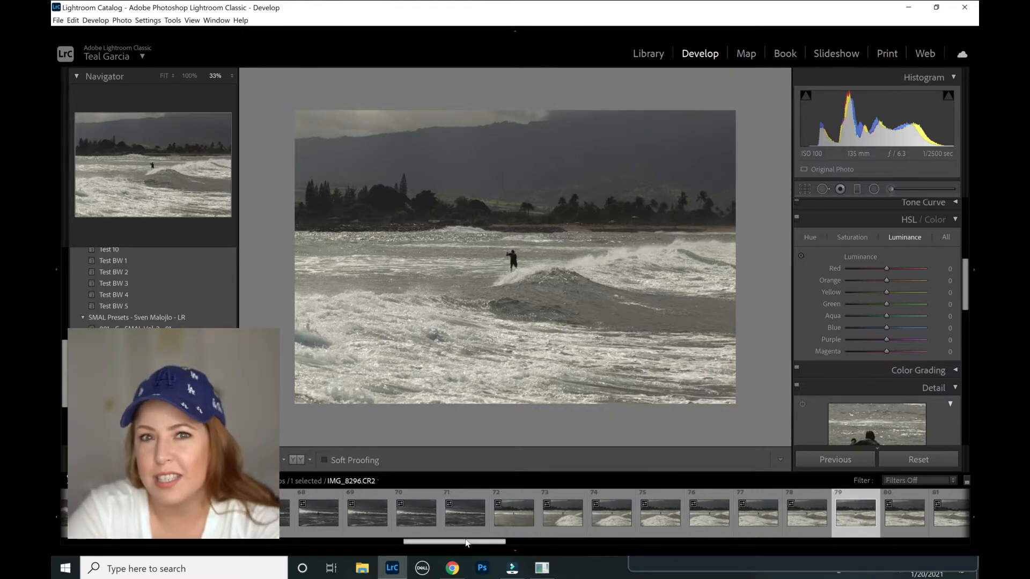
pyautogui.moveTo(466, 543); pyautogui.dragTo(541, 542)
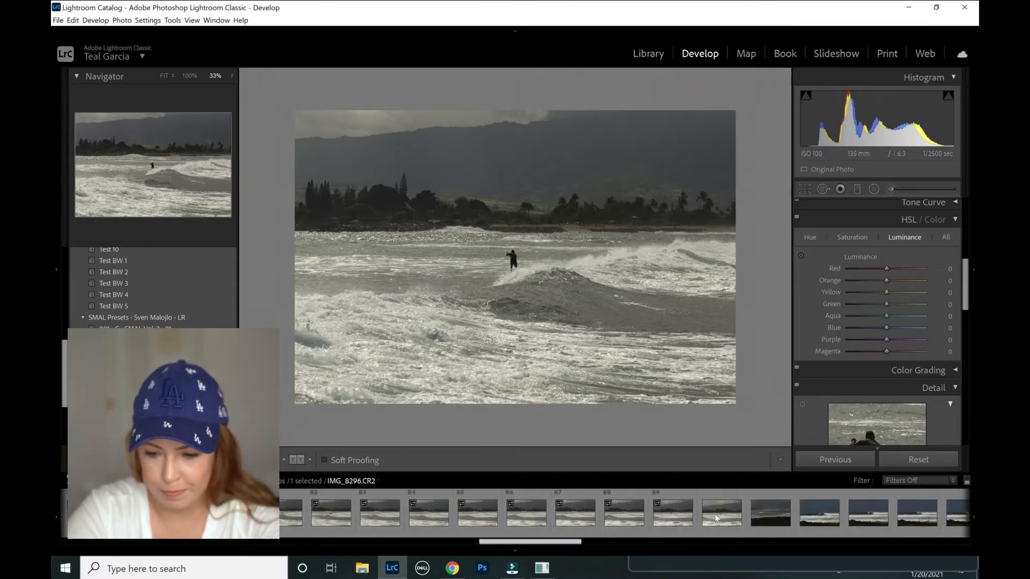
pyautogui.click(717, 518)
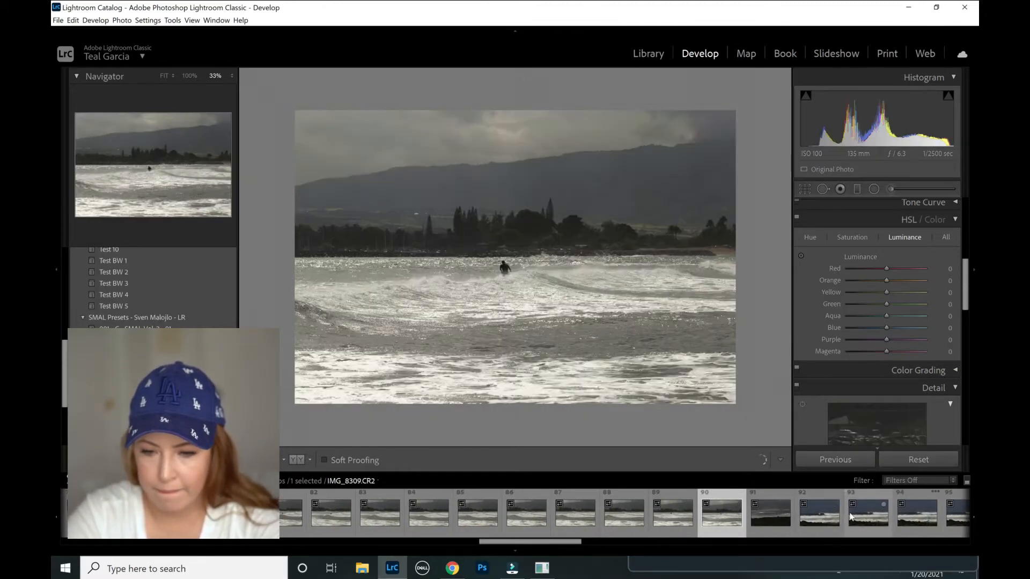
# - Open IMG_8322.CR2, the photo with rocks in the foreground, and view the surfer more closely
pyautogui.click(601, 540)
pyautogui.click(631, 511)
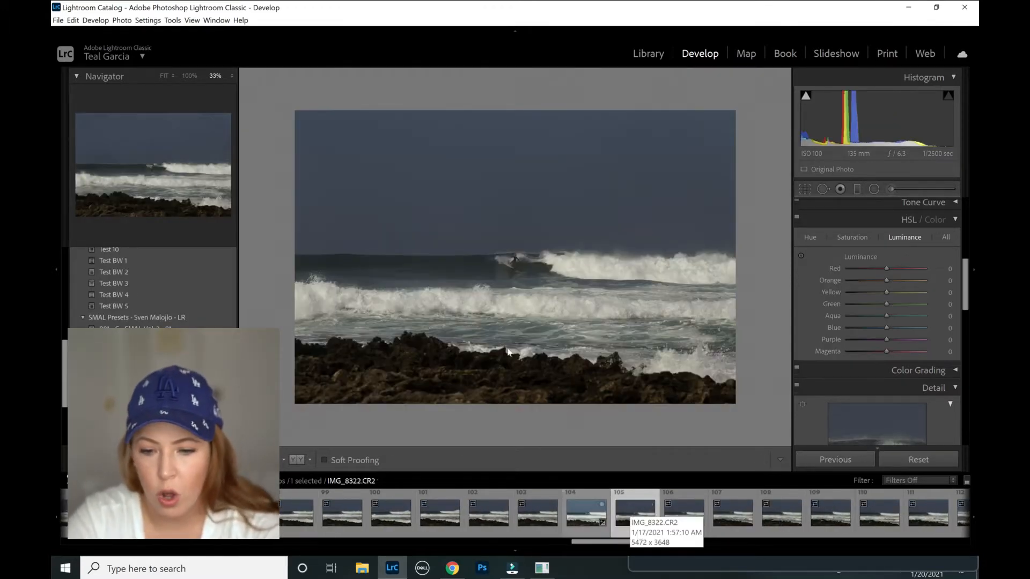
pyautogui.click(512, 268)
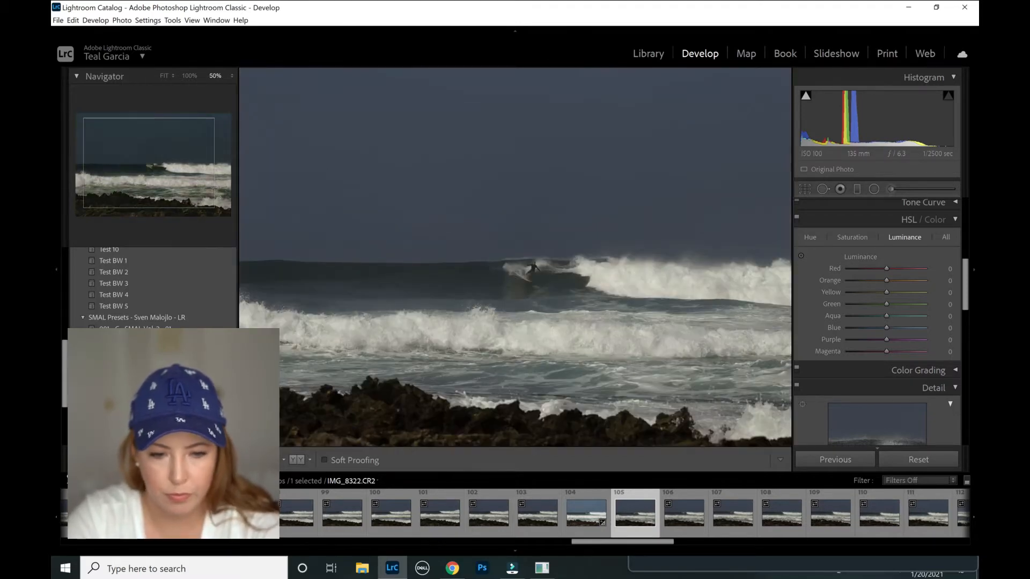
# - Try the Test 5 preset on the photo and replace it with Test 3 from the Presets test run group
pyautogui.scroll(2, 153, 287)
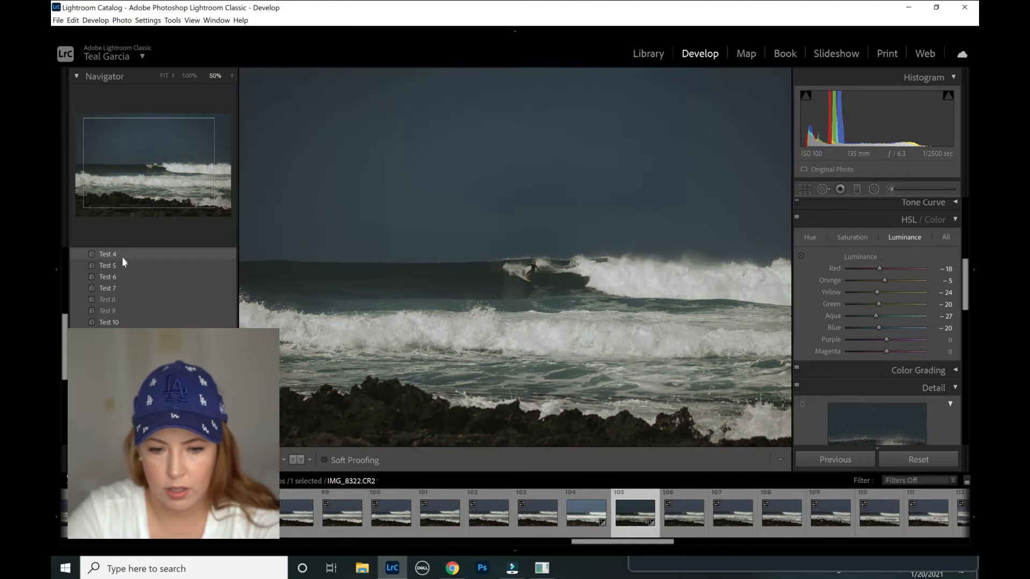
pyautogui.scroll(1, 121, 268)
pyautogui.scroll(1, 121, 269)
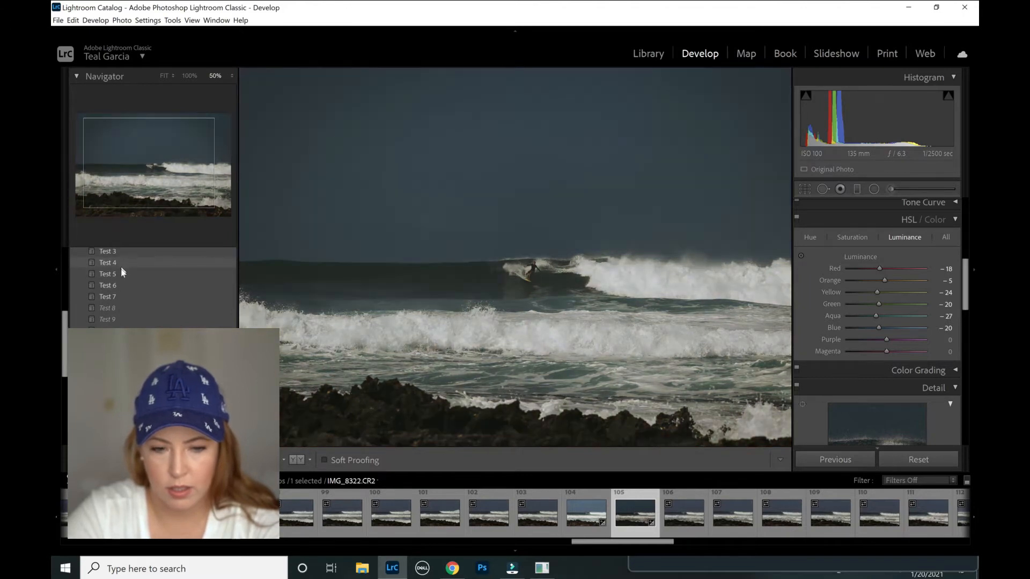
pyautogui.click(121, 275)
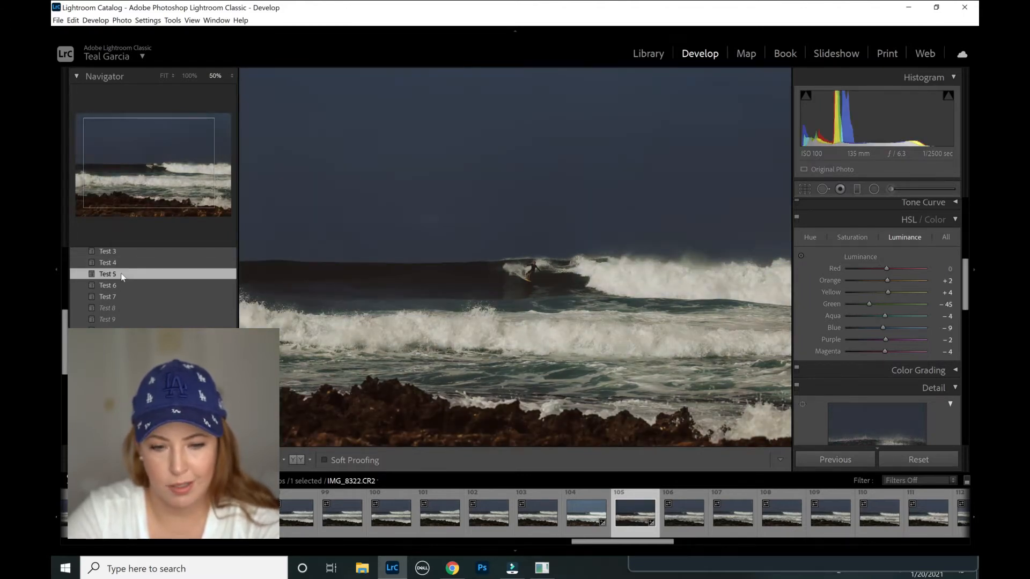
pyautogui.scroll(3, 121, 275)
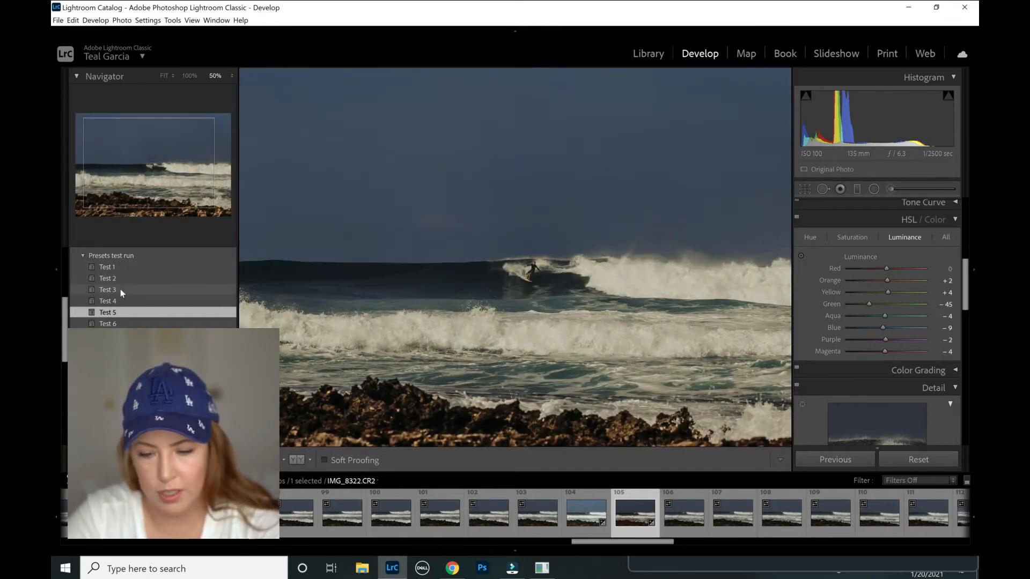
pyautogui.click(120, 289)
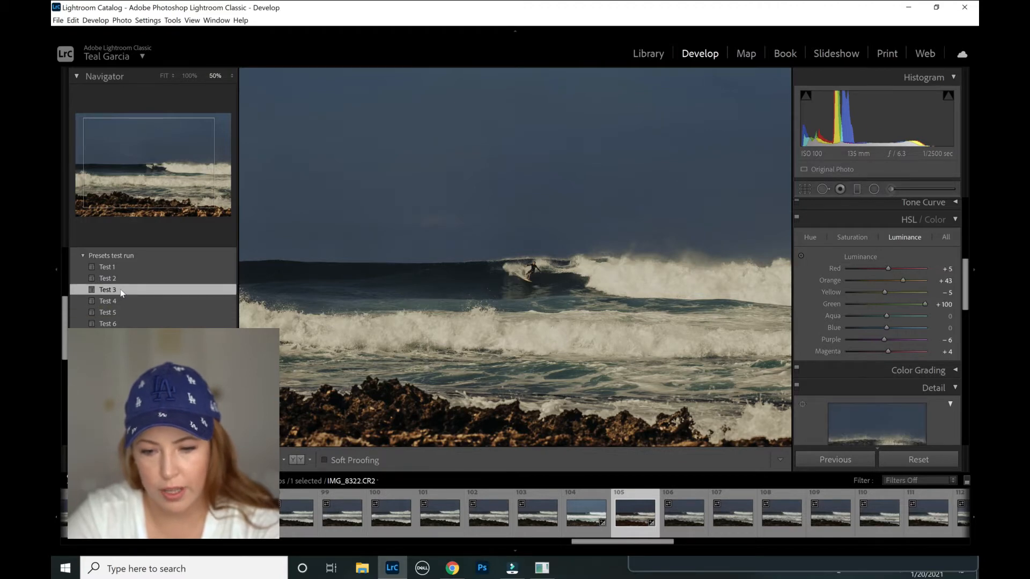
# - Remove the yellow tint from the highlights in Color Grading by lowering their saturation to 0
pyautogui.scroll(-8, 916, 416)
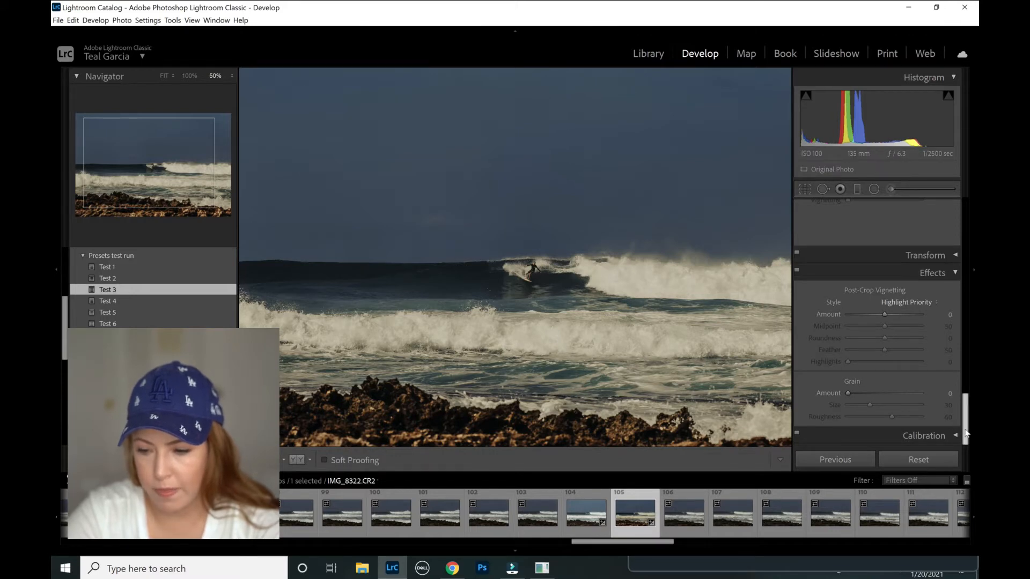
pyautogui.moveTo(965, 418); pyautogui.dragTo(965, 332)
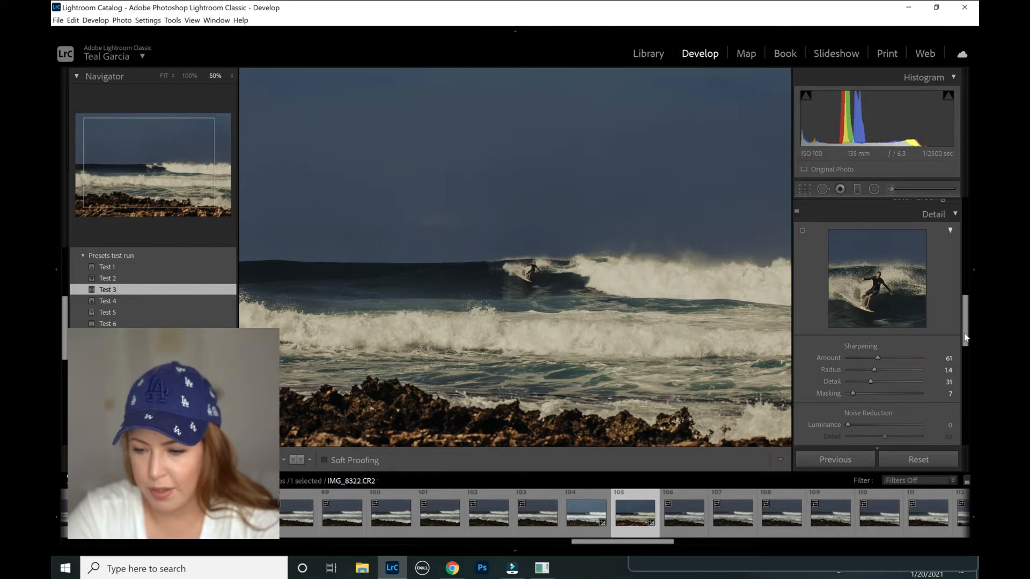
pyautogui.moveTo(966, 344); pyautogui.dragTo(976, 388)
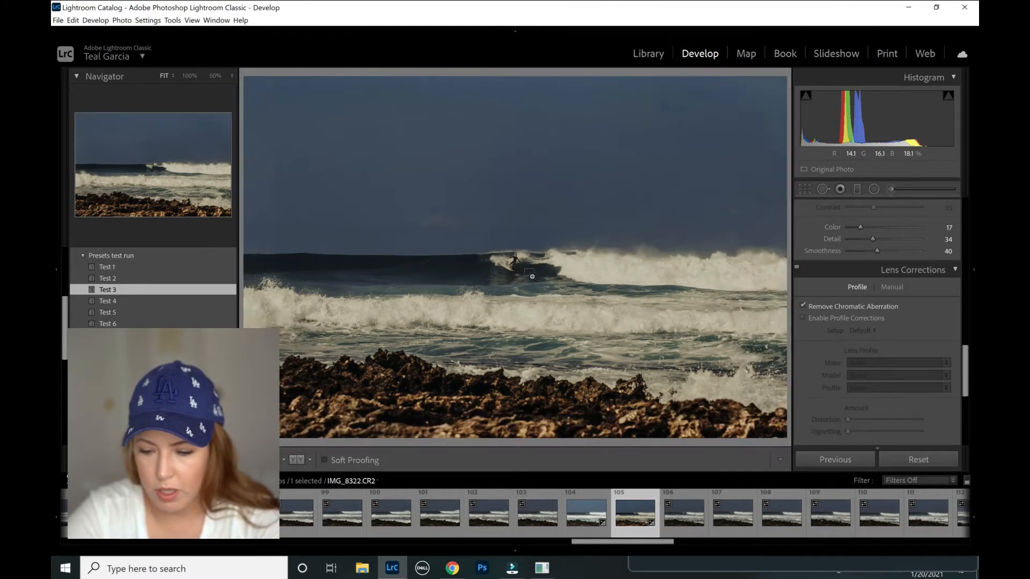
pyautogui.click(532, 276)
pyautogui.click(532, 276)
pyautogui.moveTo(532, 276); pyautogui.dragTo(583, 265)
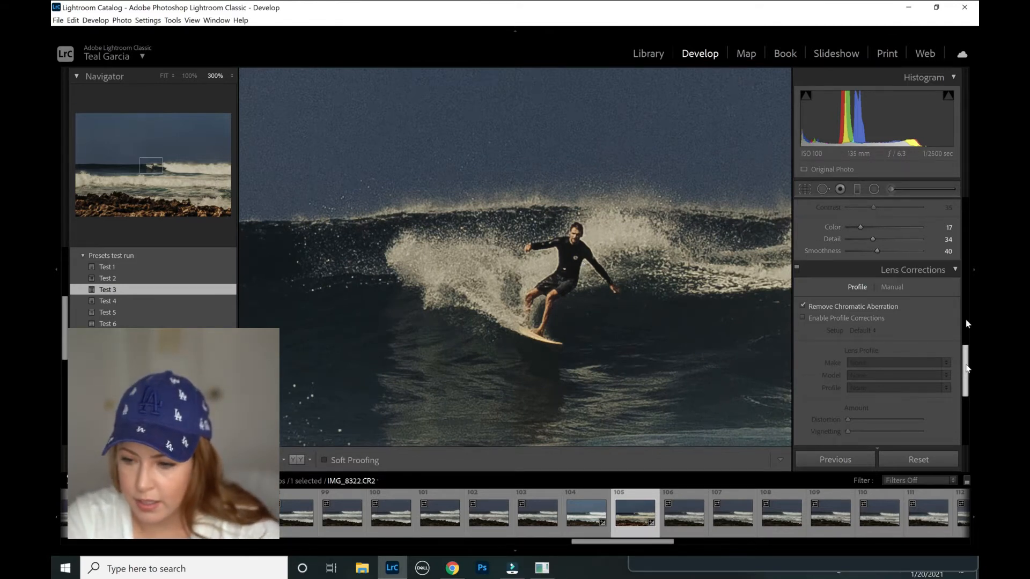
pyautogui.moveTo(966, 366); pyautogui.dragTo(973, 201)
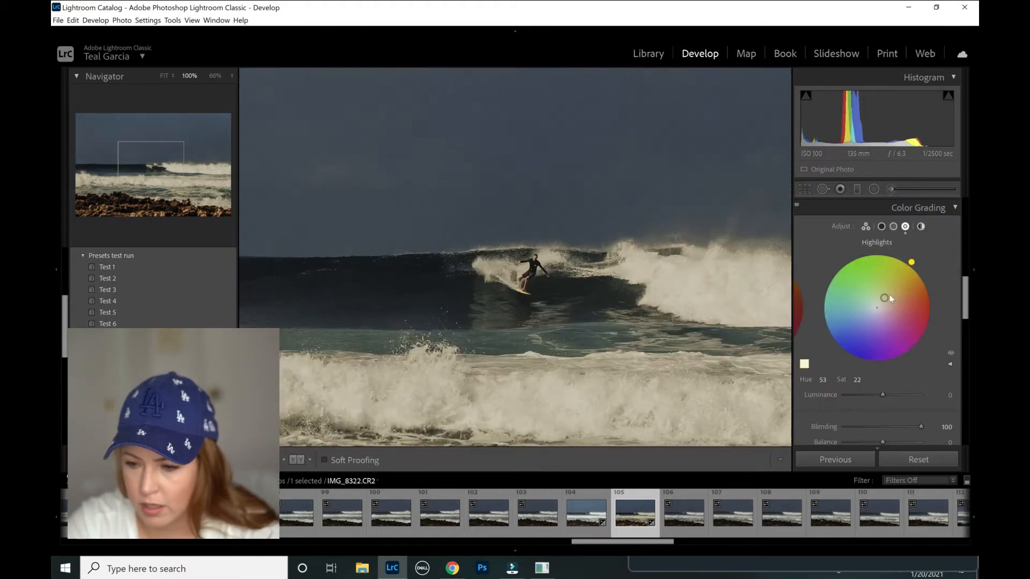
pyautogui.moveTo(889, 299); pyautogui.dragTo(877, 313)
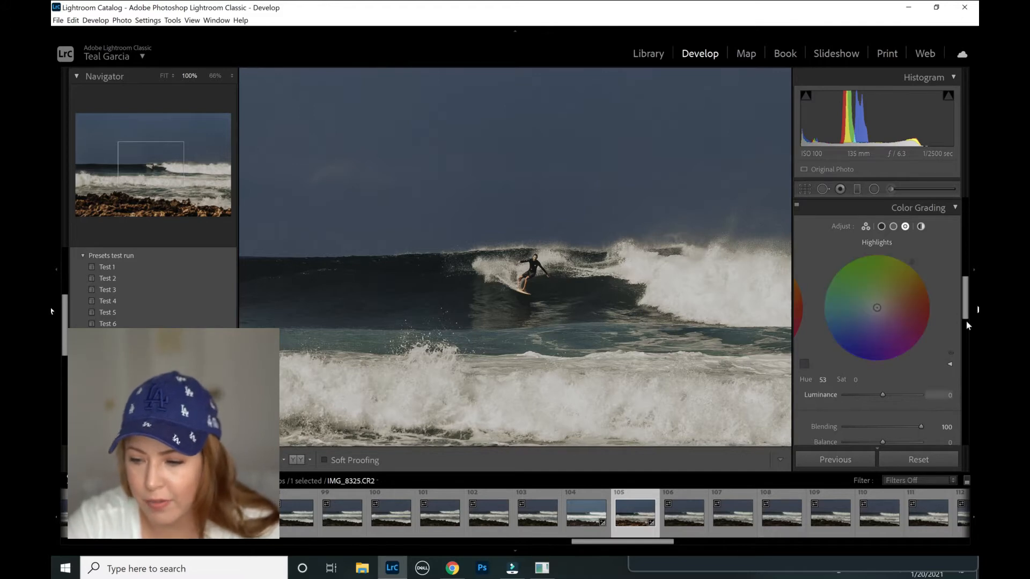
# - Brighten the dark blue water using the HSL Luminance targeted adjustment, raising Blue to +55
pyautogui.scroll(2, 966, 293)
pyautogui.scroll(1, 966, 293)
pyautogui.hotkey('ctrl', '-')
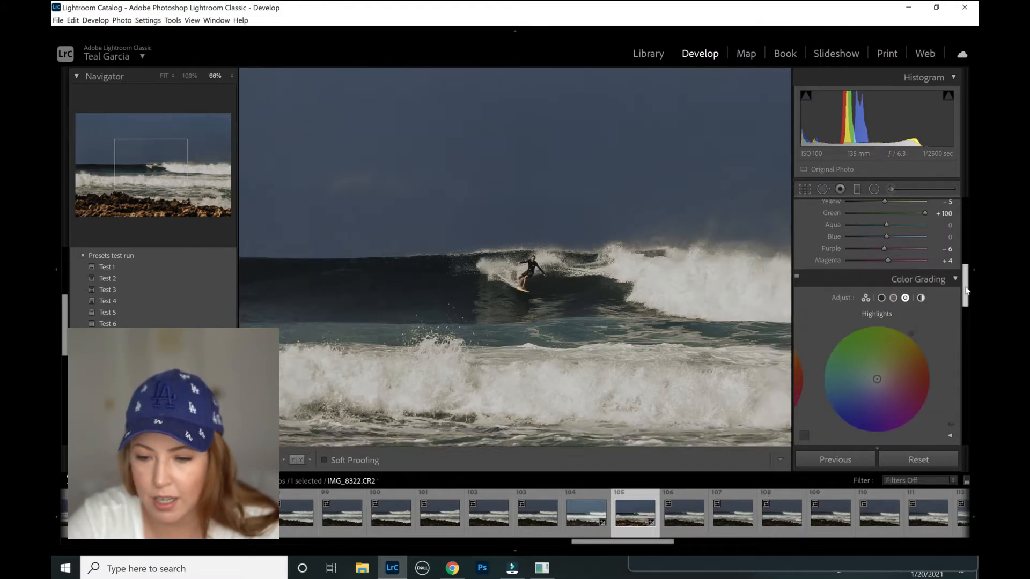
pyautogui.hotkey('ctrl', '-')
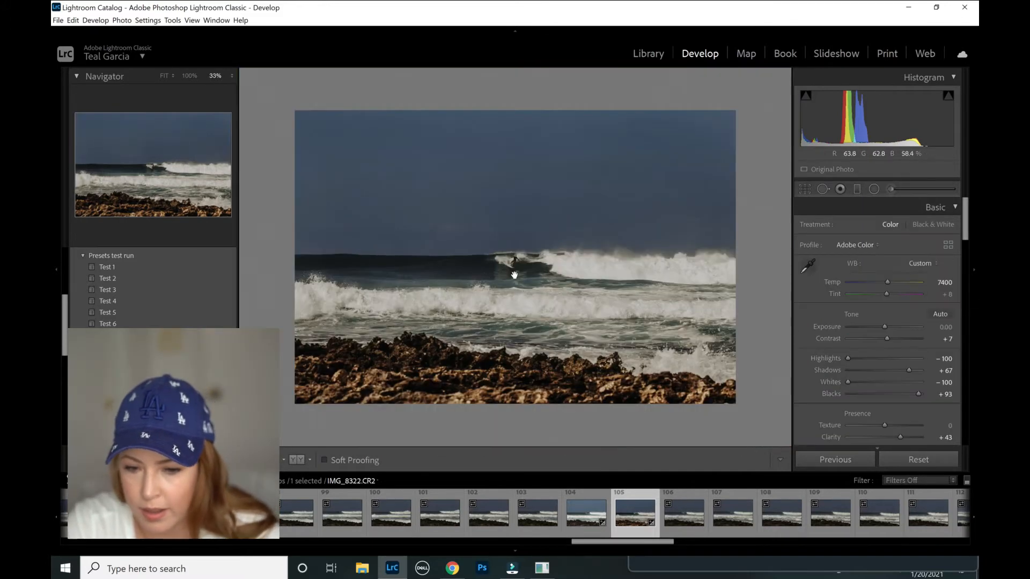
pyautogui.click(504, 316)
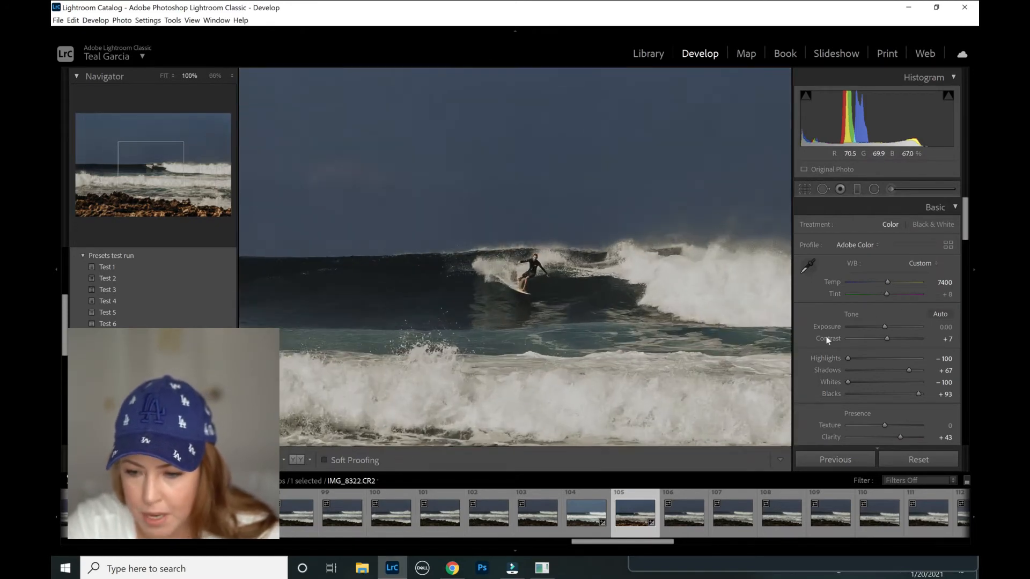
pyautogui.moveTo(967, 234); pyautogui.dragTo(970, 265)
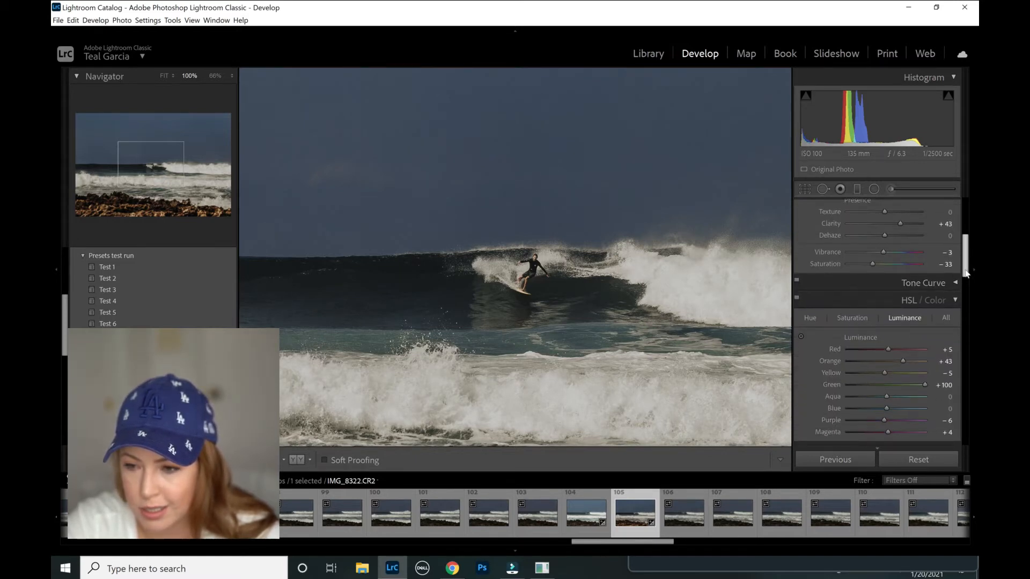
pyautogui.moveTo(963, 273); pyautogui.dragTo(966, 280)
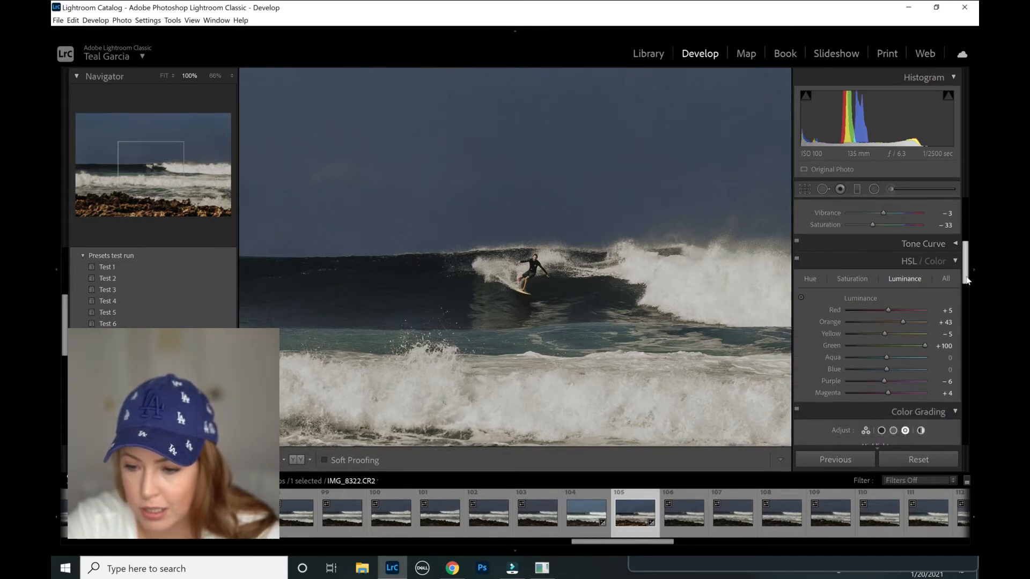
pyautogui.click(800, 298)
pyautogui.moveTo(419, 302); pyautogui.dragTo(420, 240)
pyautogui.hotkey('ctrl', '-')
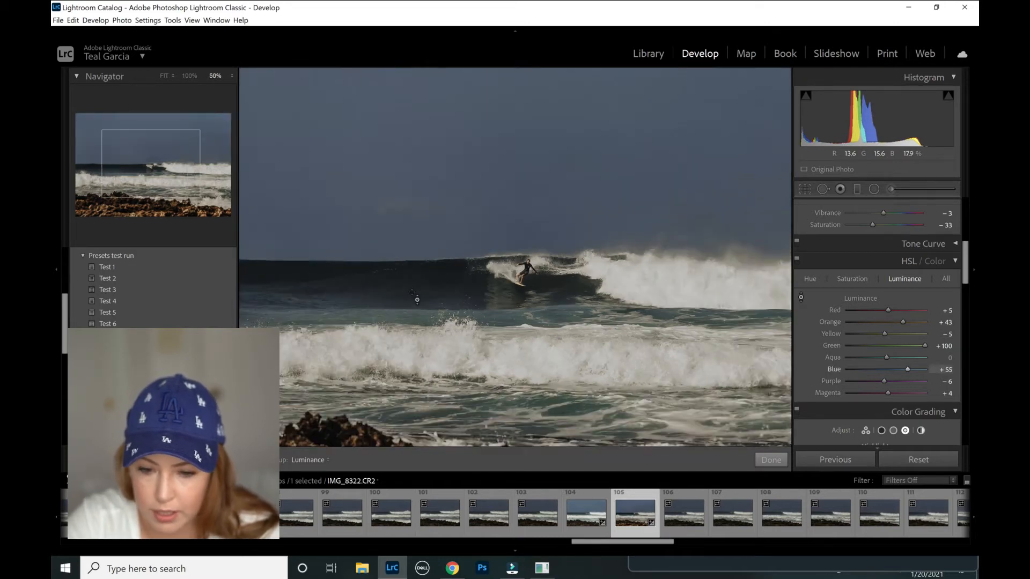
# - Finish the targeted luminance adjustment and send IMG_8322.CR2 to Photoshop for editing
pyautogui.hotkey('ctrl', '-')
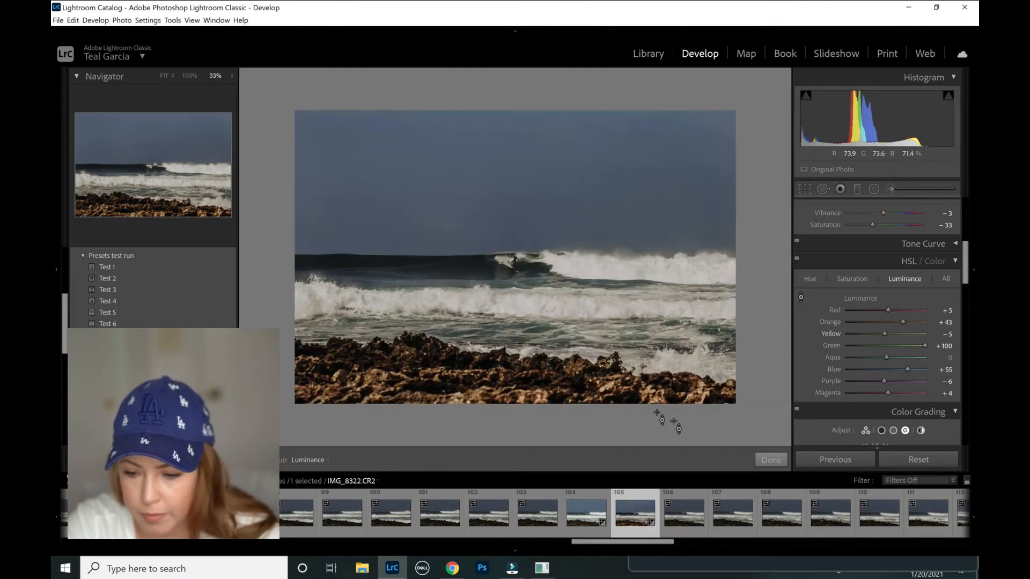
pyautogui.click(768, 464)
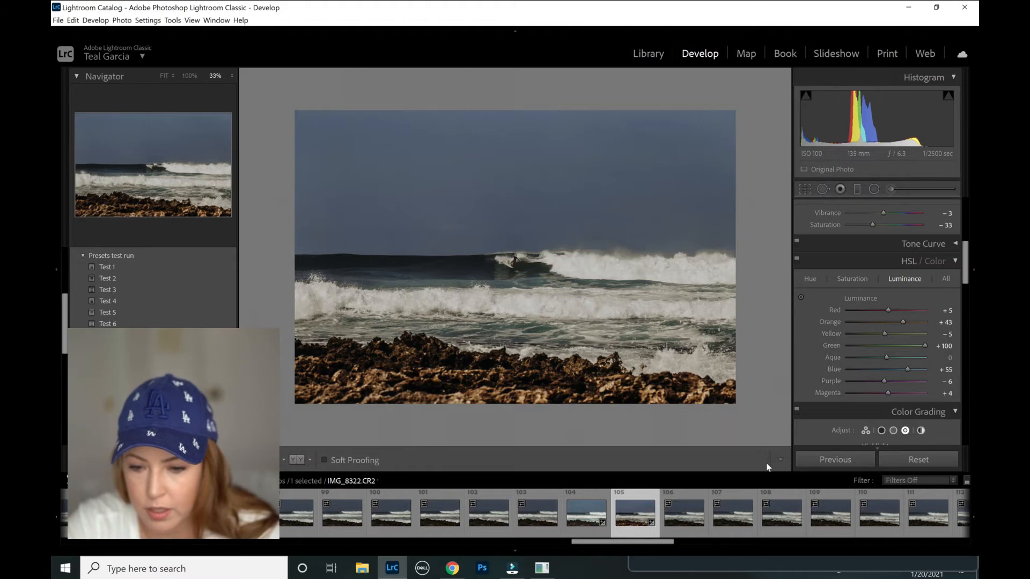
pyautogui.rightClick(554, 308)
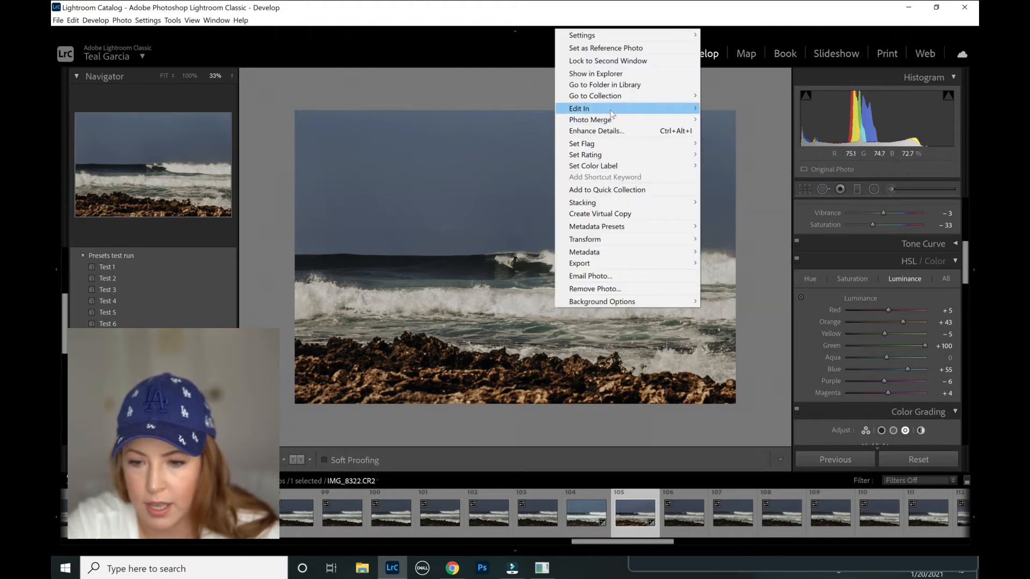
pyautogui.moveTo(585, 108)
pyautogui.click(523, 110)
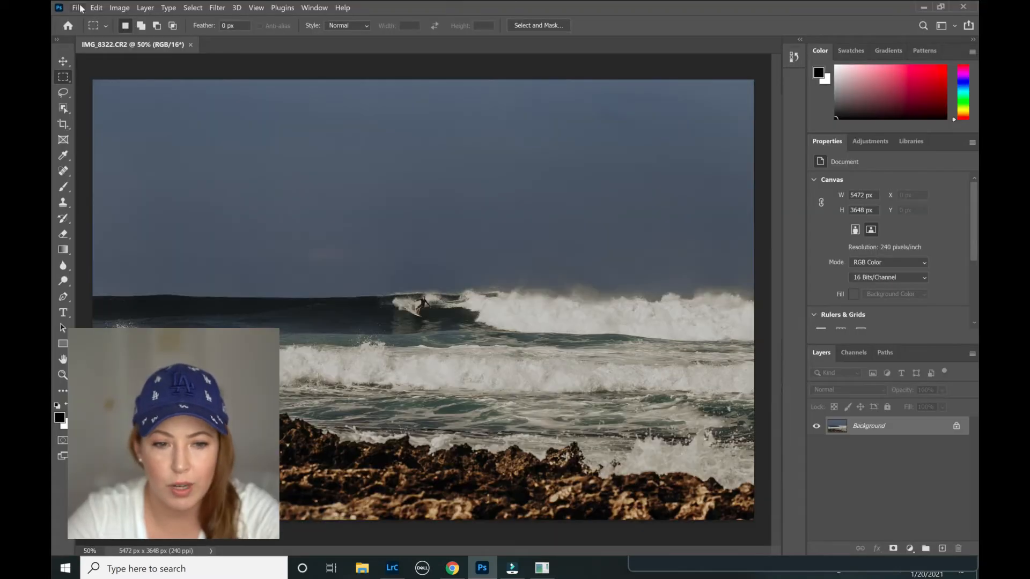
# - Start Sky Replacement for the photo and preview several cloudy skies from the Blue Skies group
pyautogui.click(79, 8)
pyautogui.moveTo(97, 8)
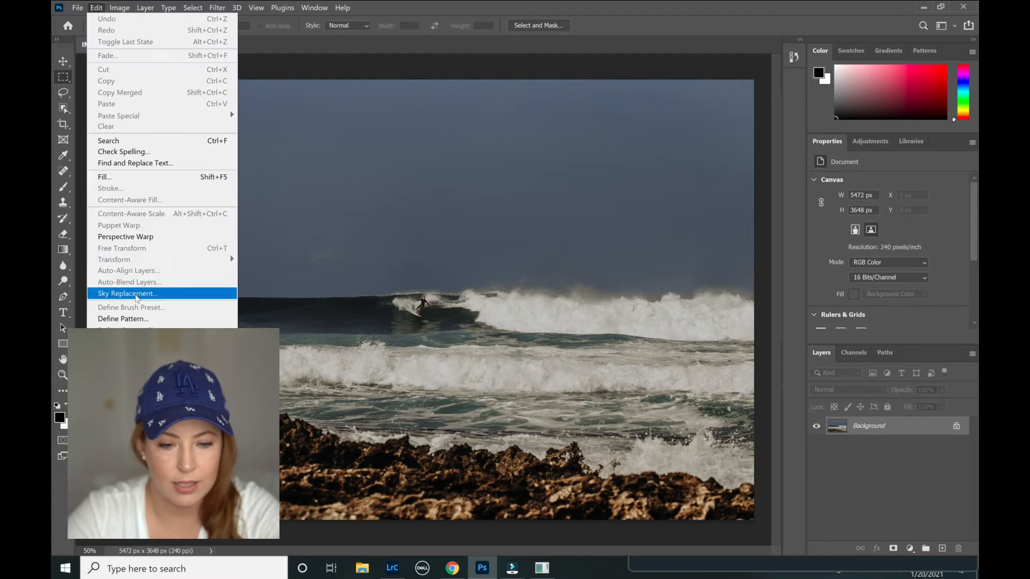
pyautogui.click(133, 292)
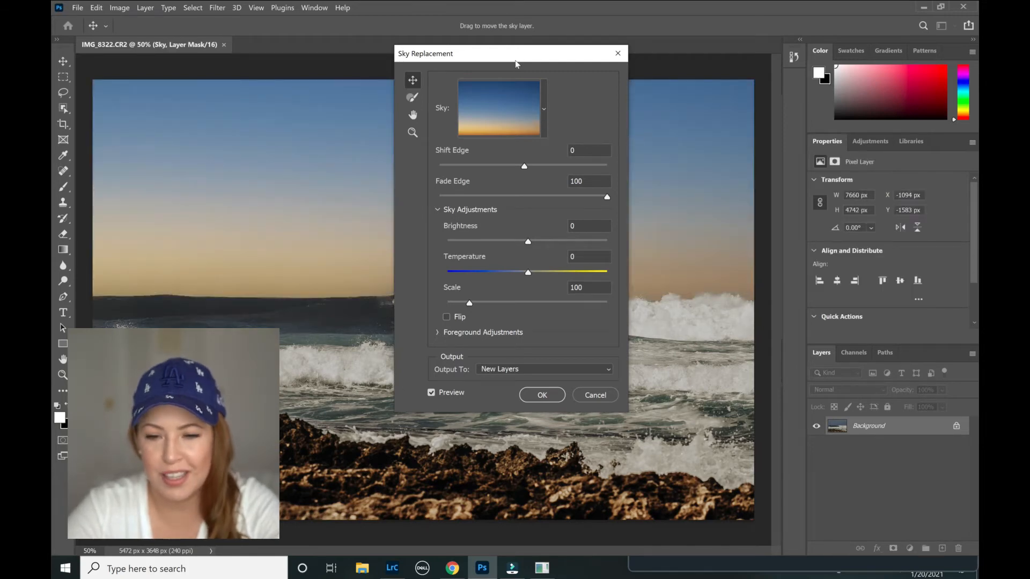
pyautogui.moveTo(574, 60); pyautogui.dragTo(838, 107)
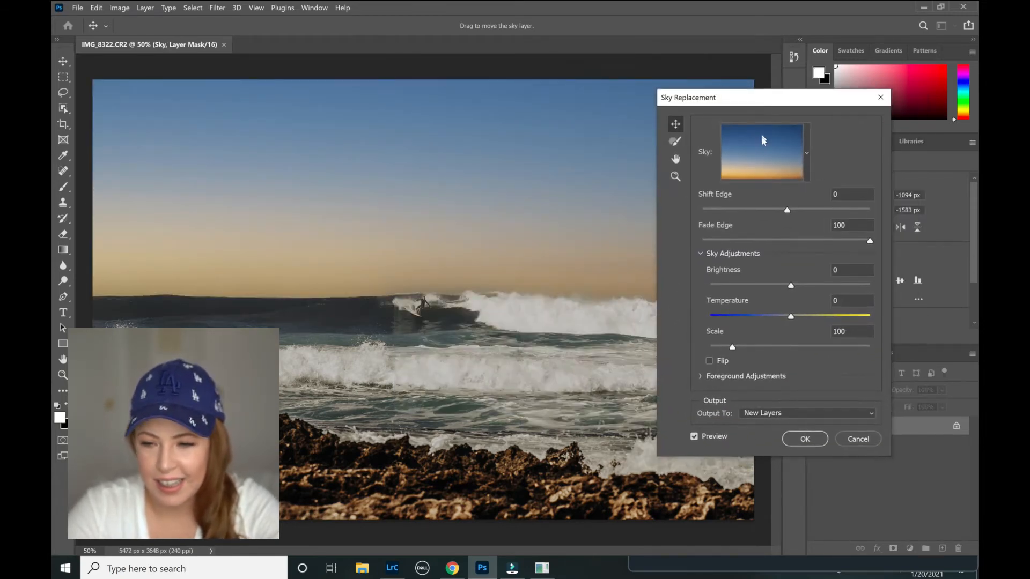
pyautogui.click(780, 146)
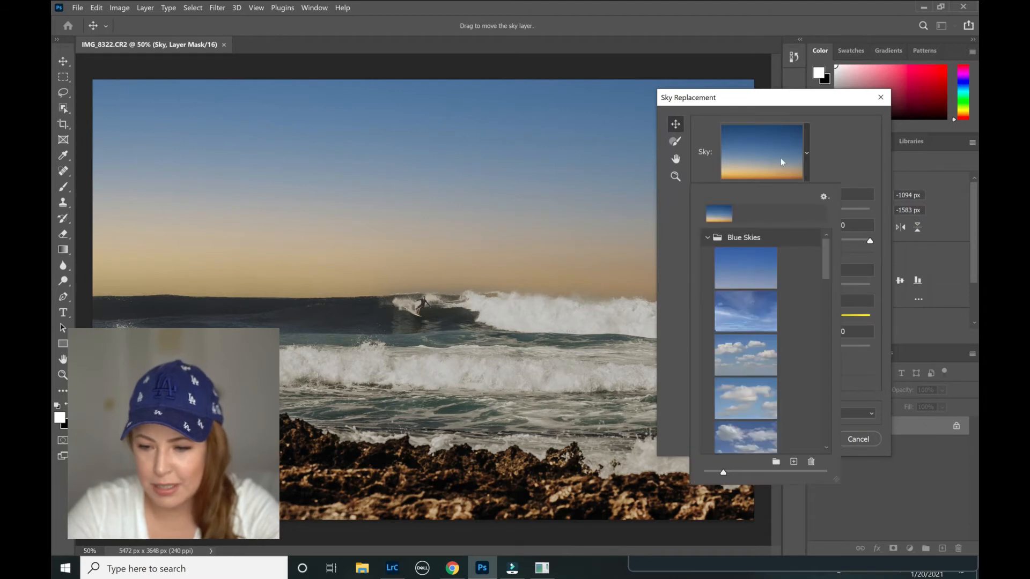
pyautogui.click(751, 316)
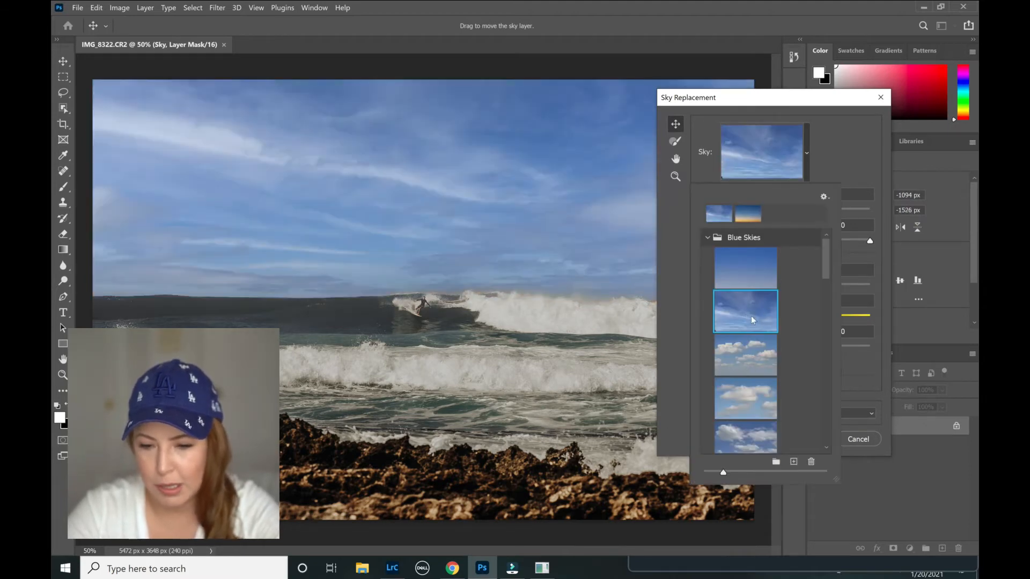
pyautogui.click(751, 403)
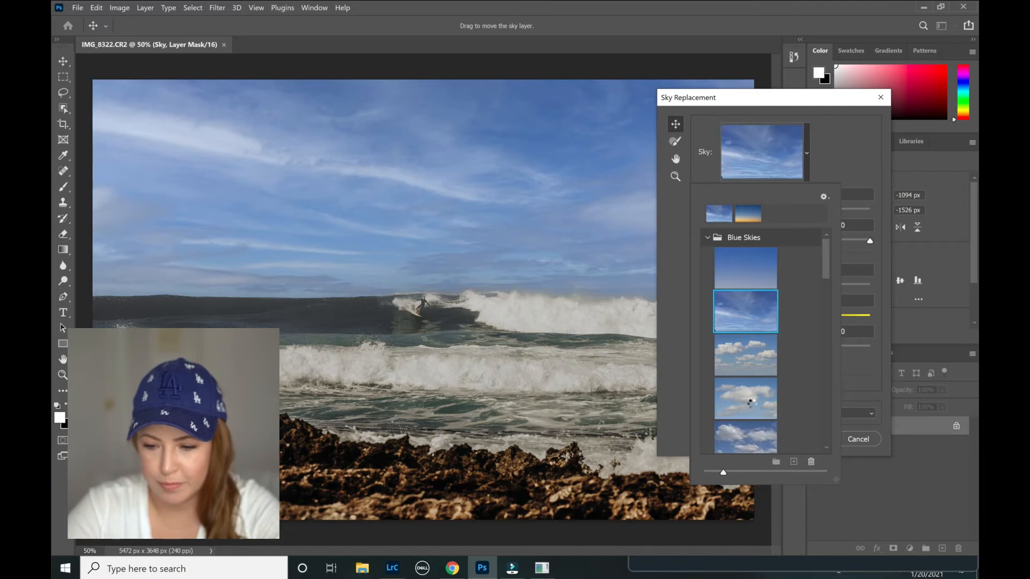
pyautogui.click(749, 442)
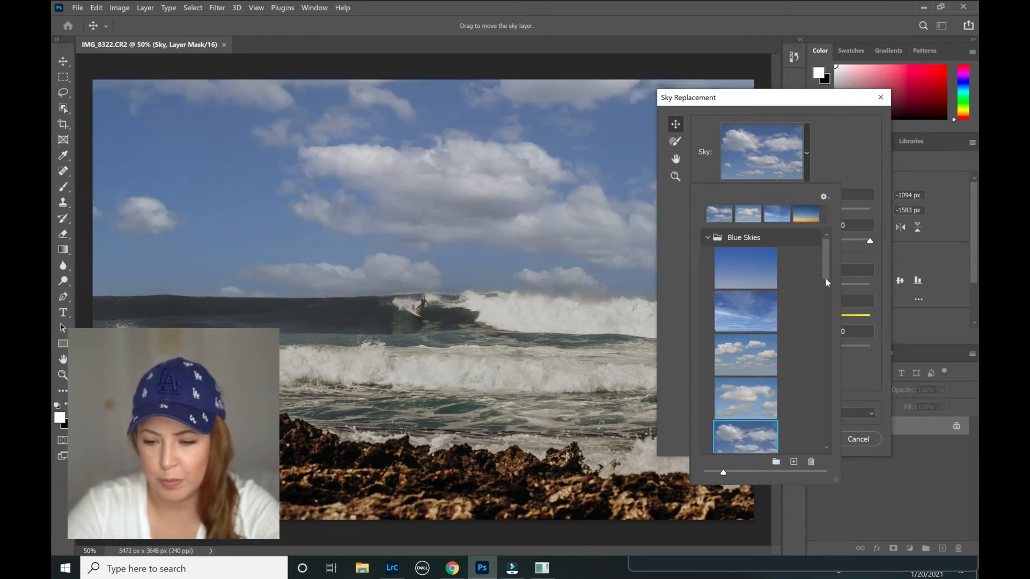
# - Preview the dark wispy sky and the rainbow sky, and choose the grey storm clouds from the Spectacular group
pyautogui.moveTo(825, 279); pyautogui.dragTo(827, 318)
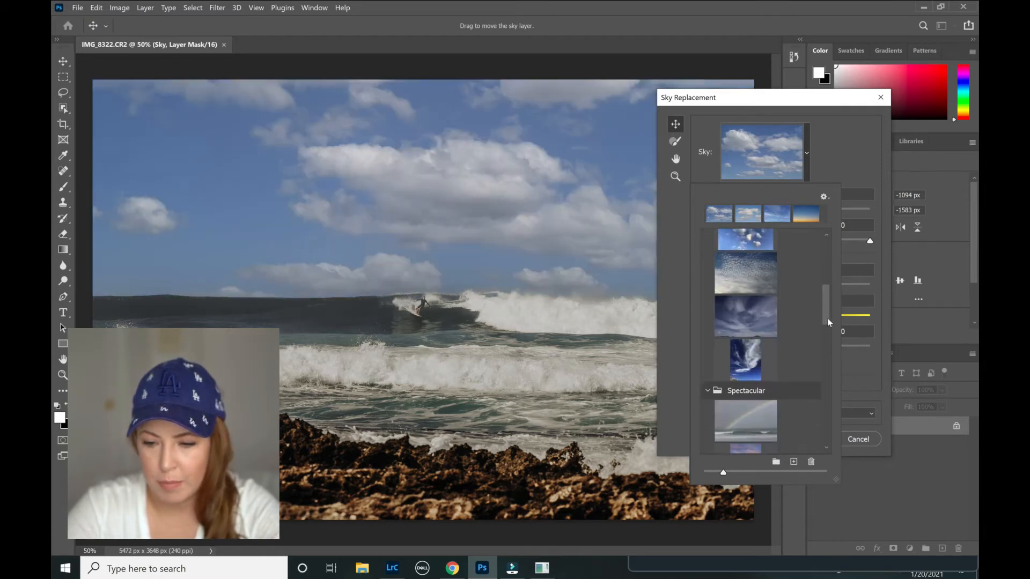
pyautogui.click(748, 311)
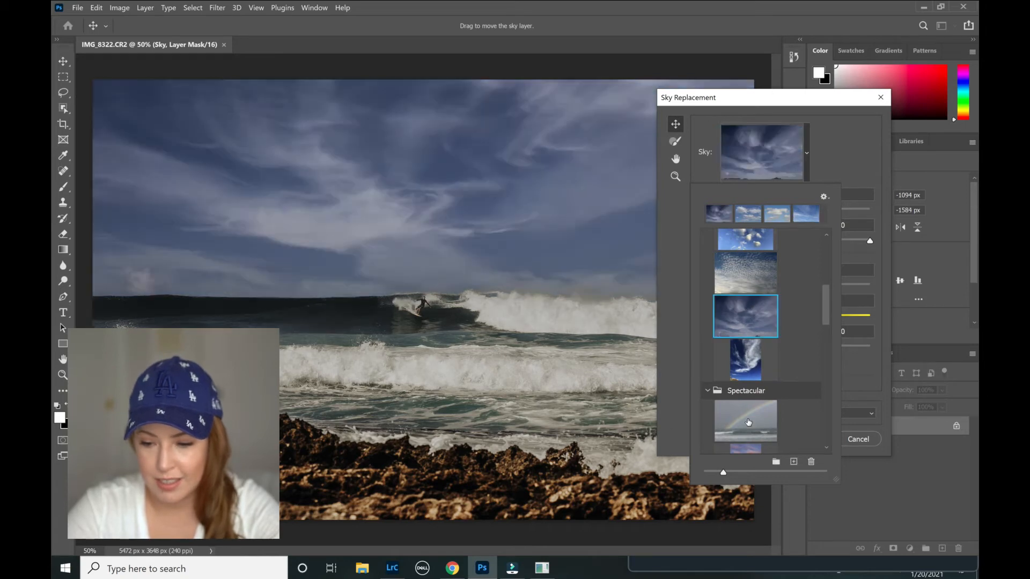
pyautogui.click(748, 419)
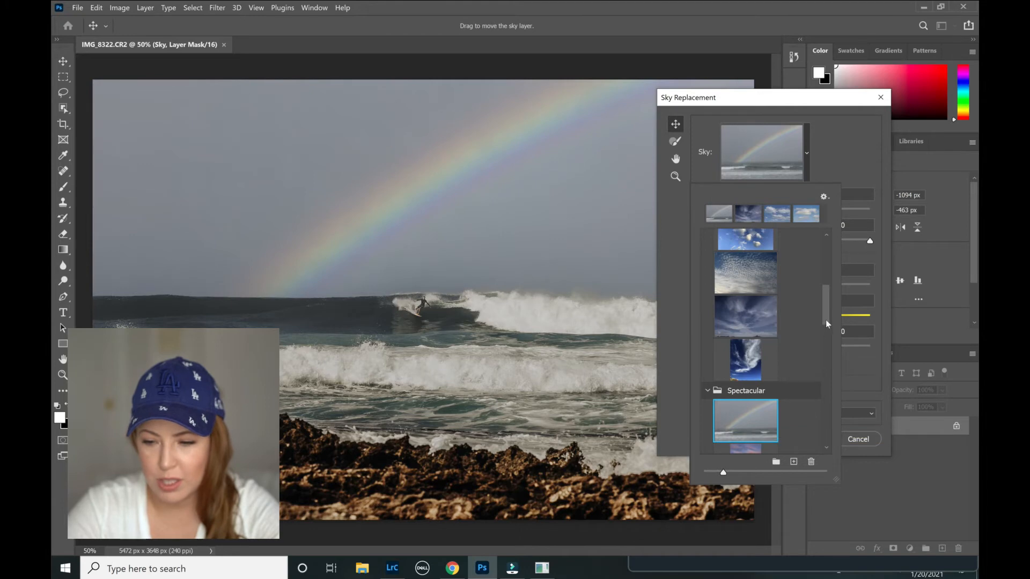
pyautogui.moveTo(825, 325); pyautogui.dragTo(826, 343)
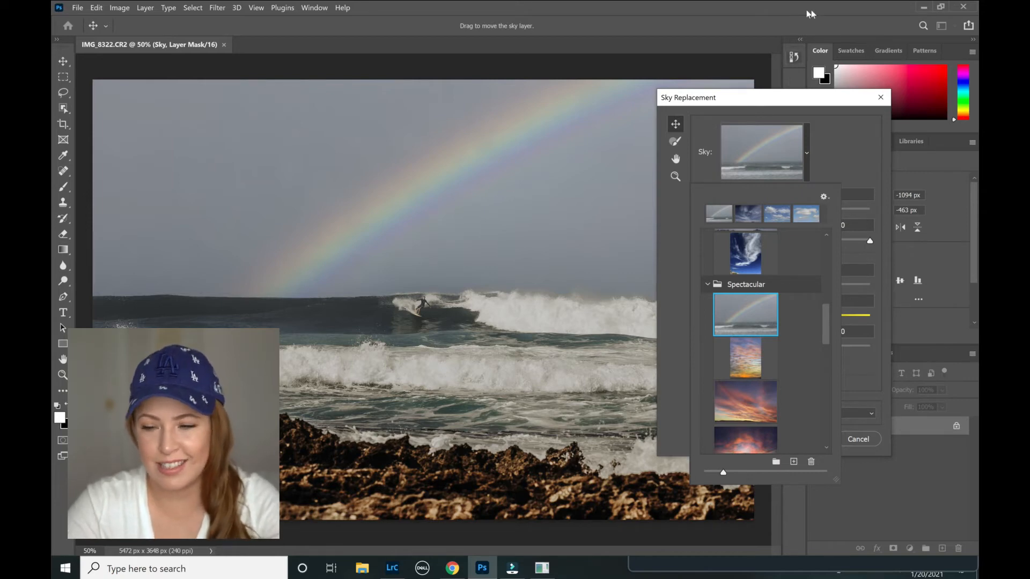
pyautogui.scroll(-3, 815, 376)
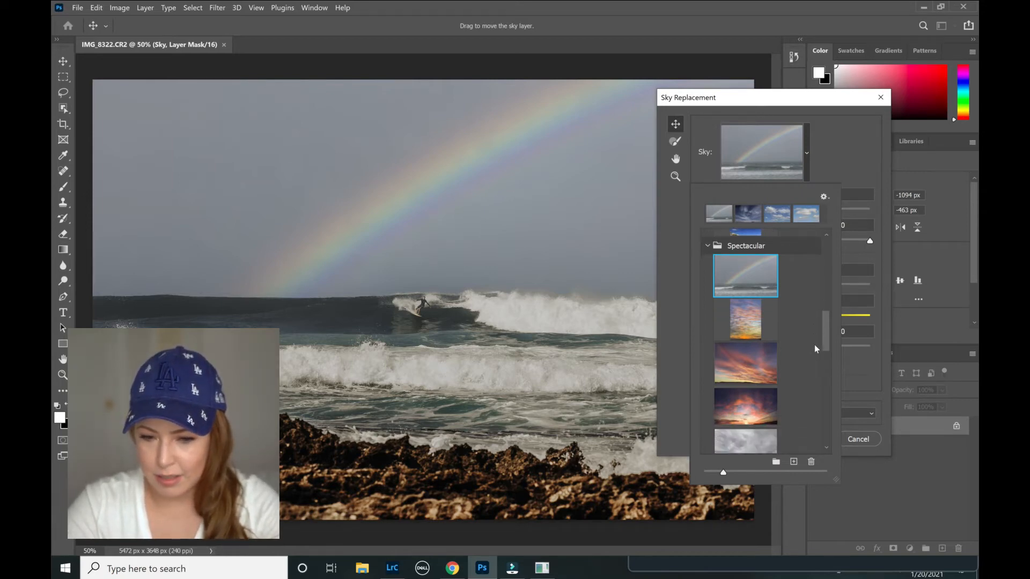
pyautogui.click(758, 437)
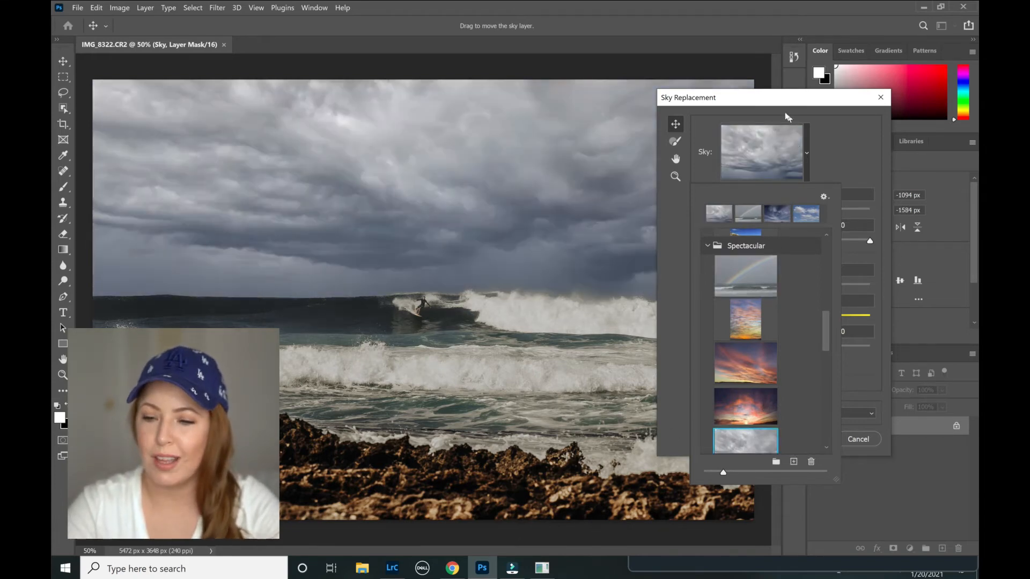
# - Set the replacement sky's Brightness to 18 and Temperature to 64, and apply it as New Layers
pyautogui.moveTo(774, 103); pyautogui.dragTo(860, 114)
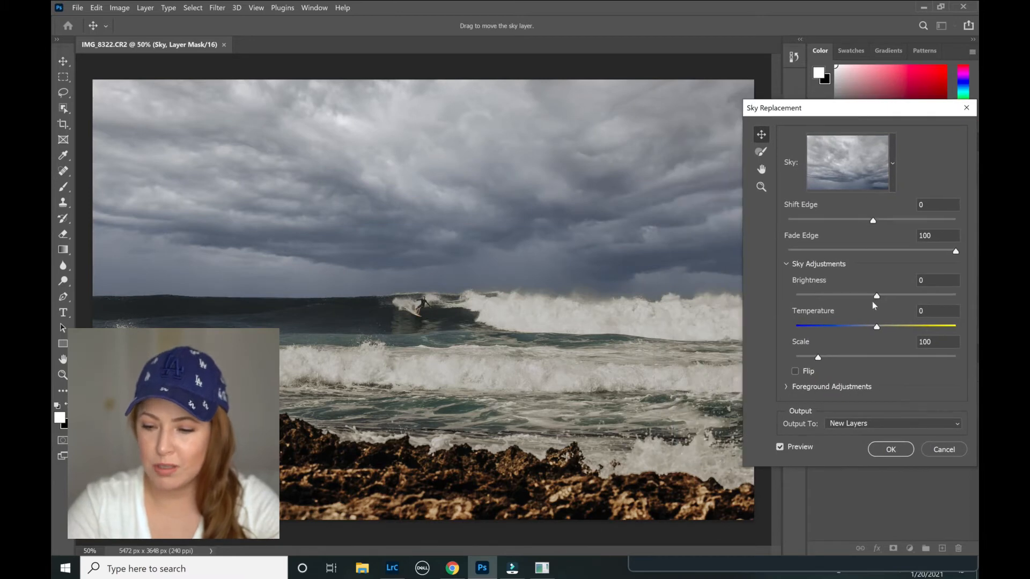
pyautogui.moveTo(879, 330); pyautogui.dragTo(926, 332)
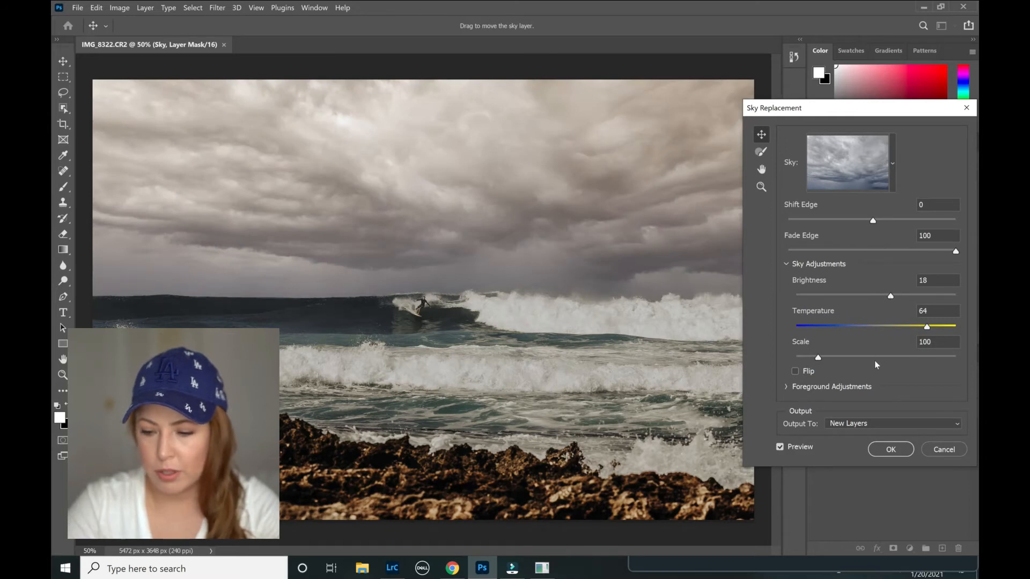
pyautogui.click(890, 450)
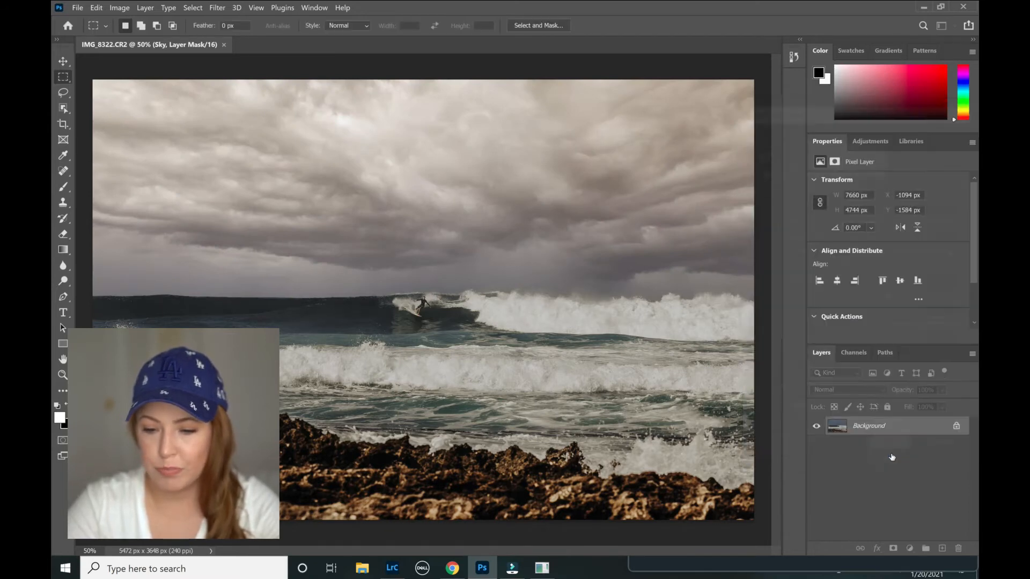
# - Soften the Sky layer with a Gaussian Blur of 6.0 pixels radius
pyautogui.click(914, 480)
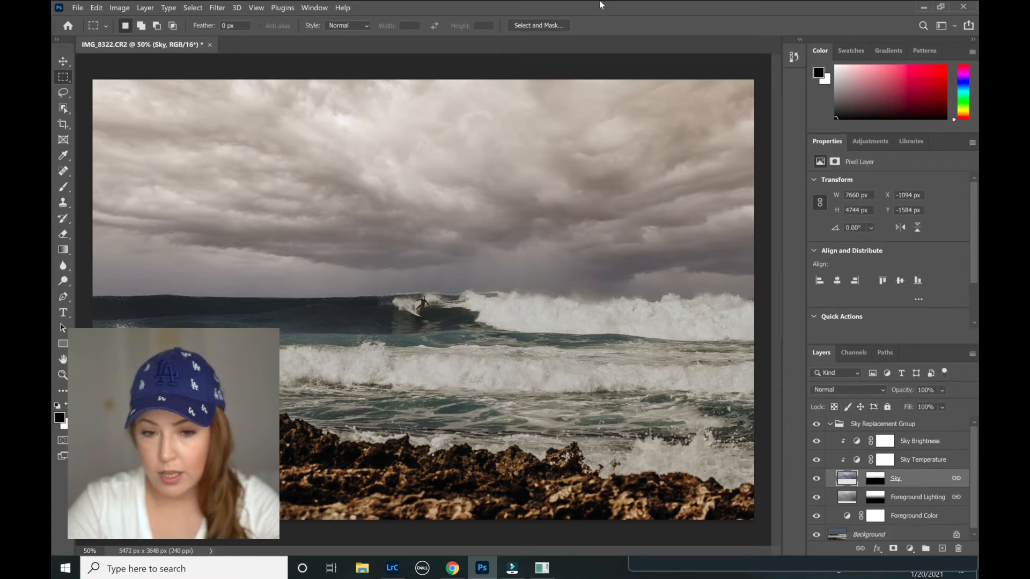
pyautogui.click(217, 7)
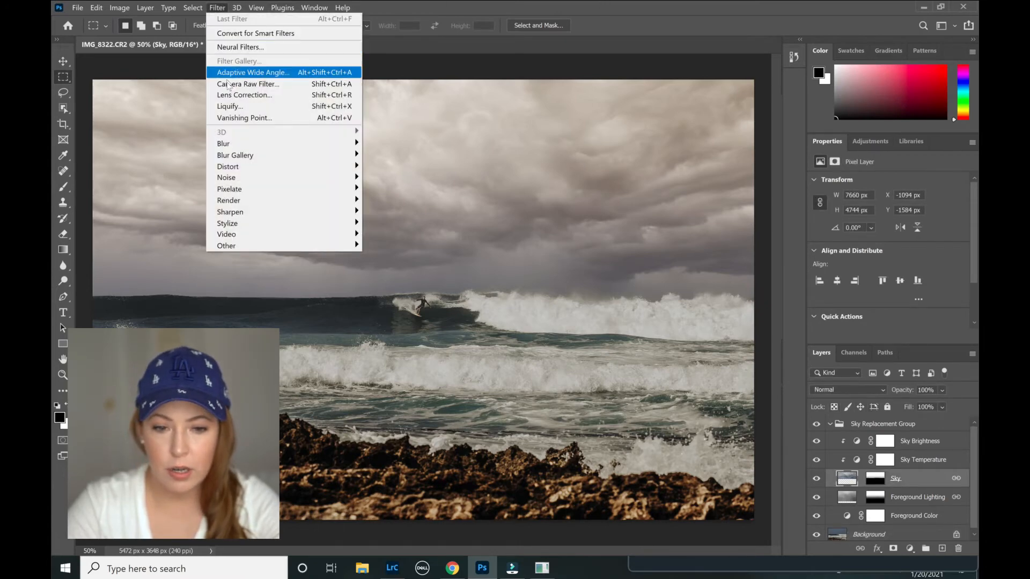
pyautogui.moveTo(292, 145)
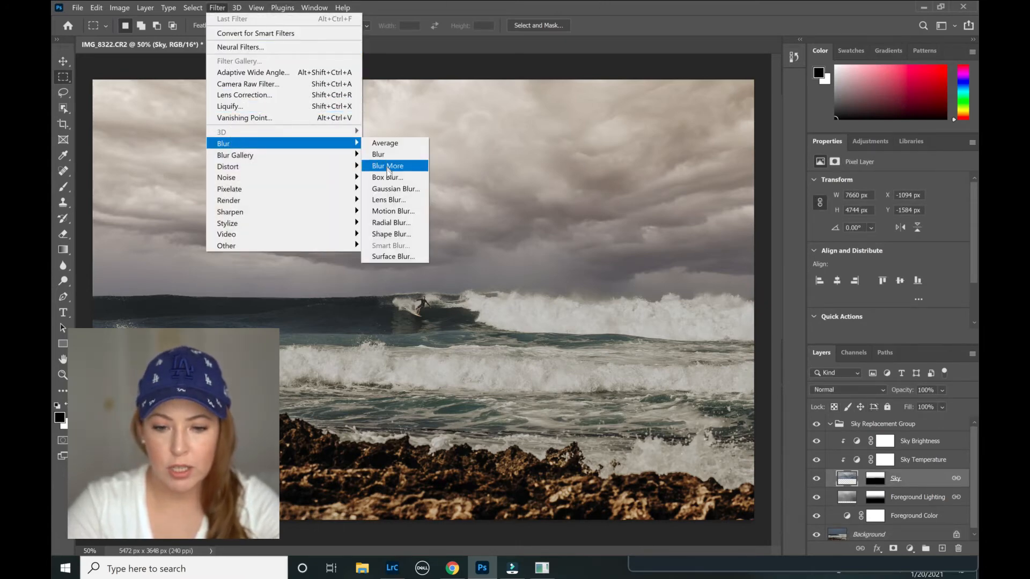
pyautogui.click(383, 189)
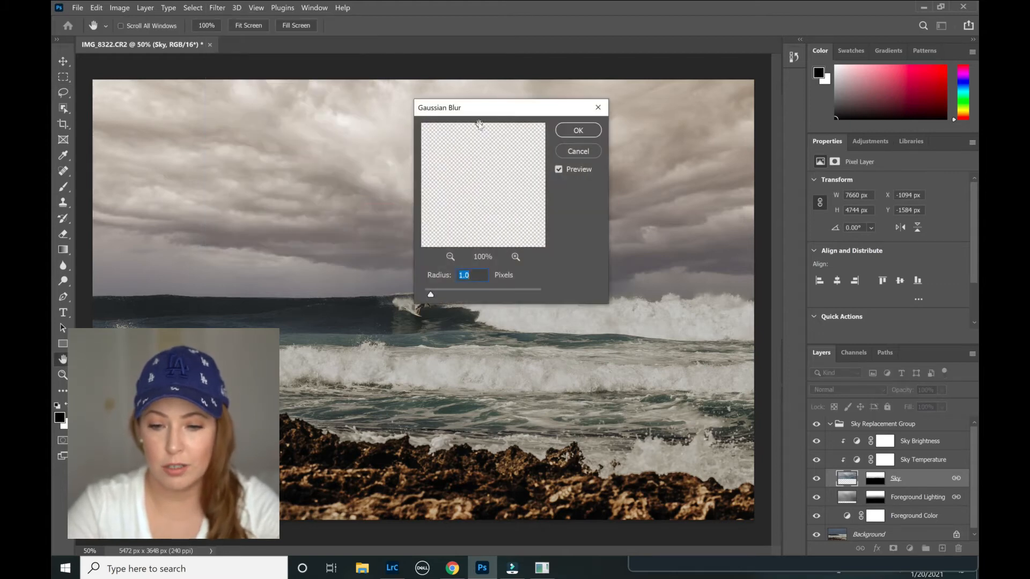
pyautogui.moveTo(471, 107); pyautogui.dragTo(771, 140)
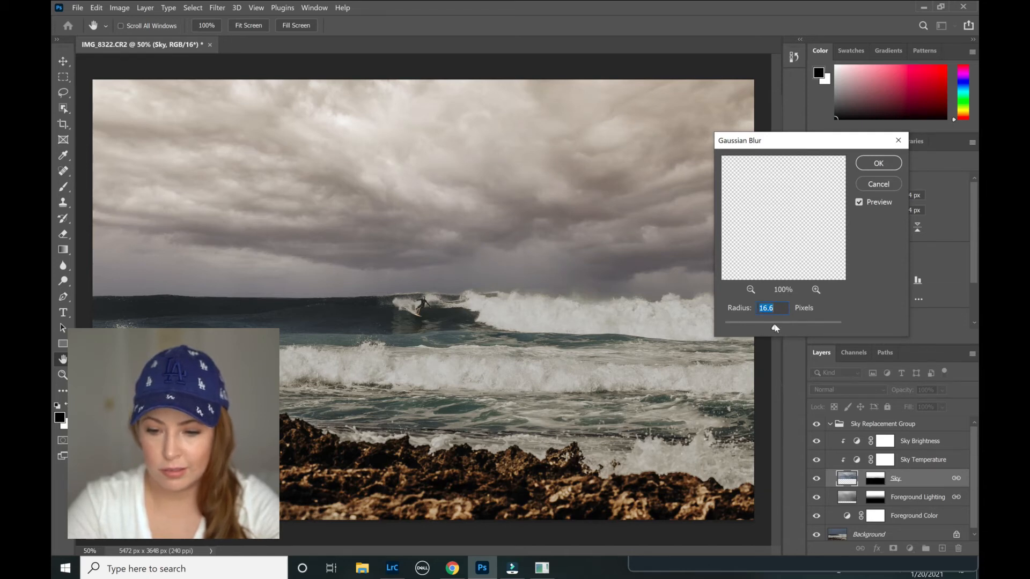
pyautogui.moveTo(771, 327); pyautogui.dragTo(764, 324)
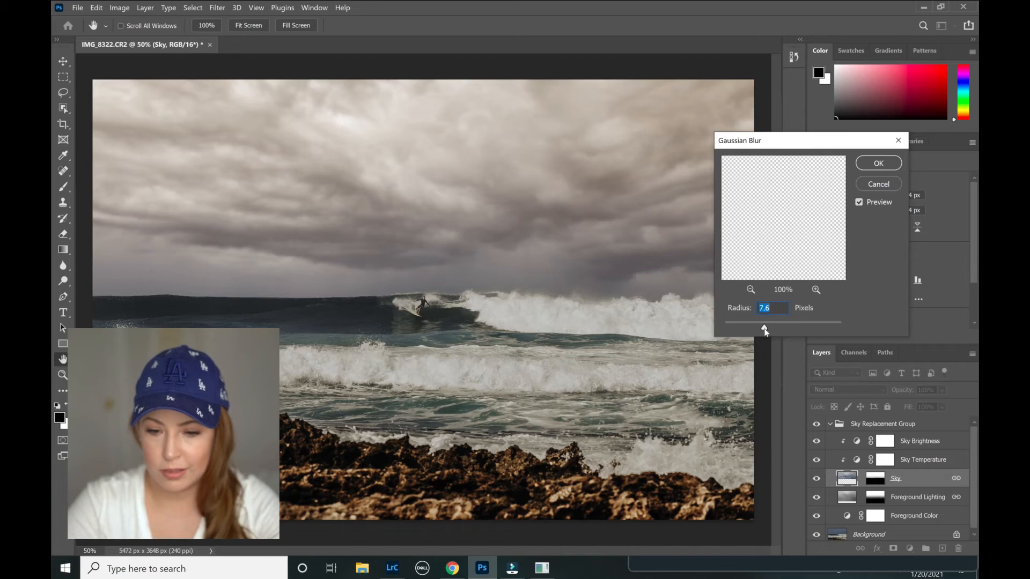
pyautogui.moveTo(764, 329); pyautogui.dragTo(762, 330)
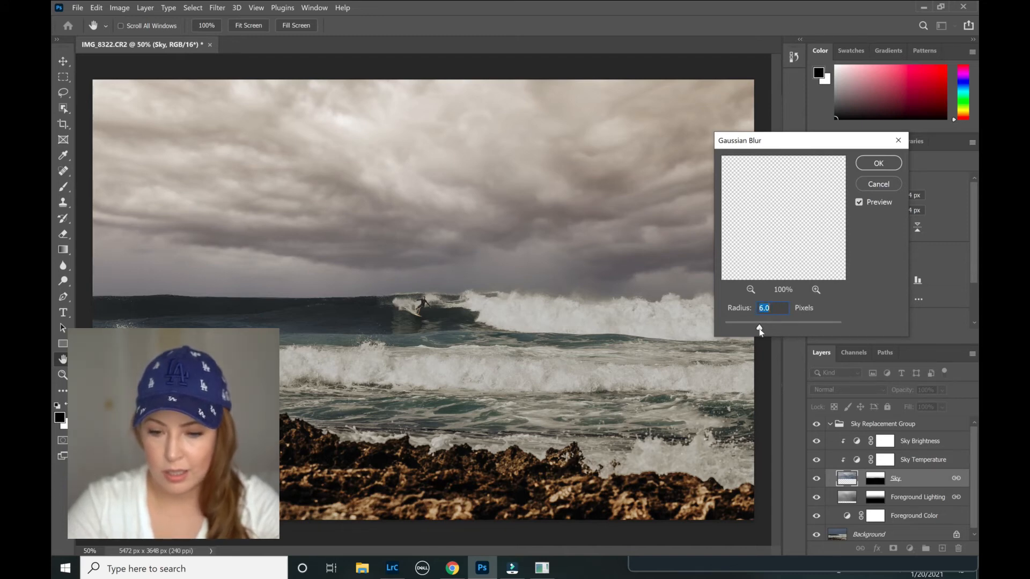
pyautogui.click(883, 168)
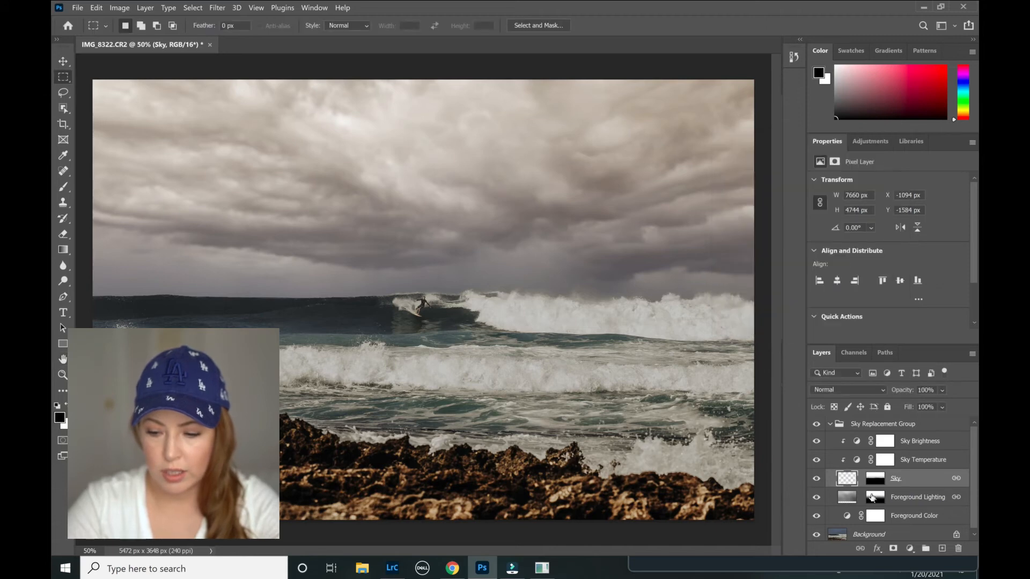
# - Select the Foreground Color layer, inspect the sky blend up close, and collapse the Sky Replacement Group
pyautogui.click(903, 516)
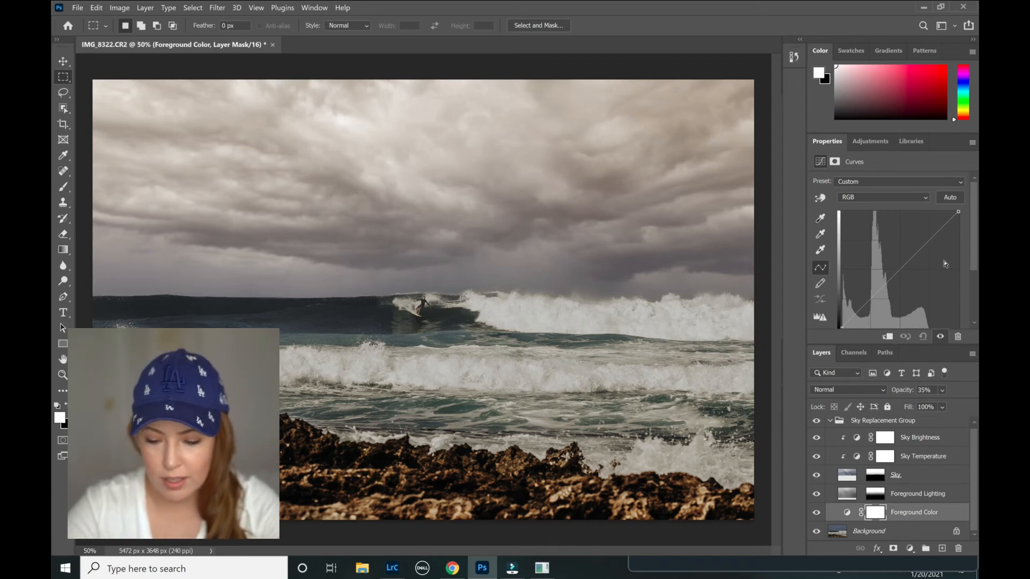
pyautogui.hotkey('ctrl', '1')
pyautogui.hotkey('ctrl', '-')
pyautogui.hotkey('ctrl', '-')
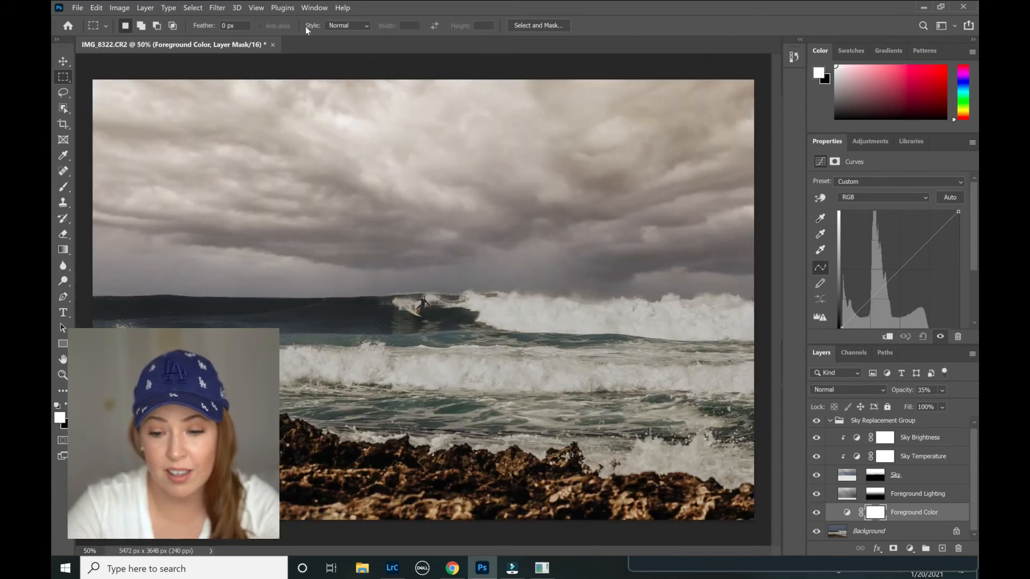
pyautogui.click(831, 423)
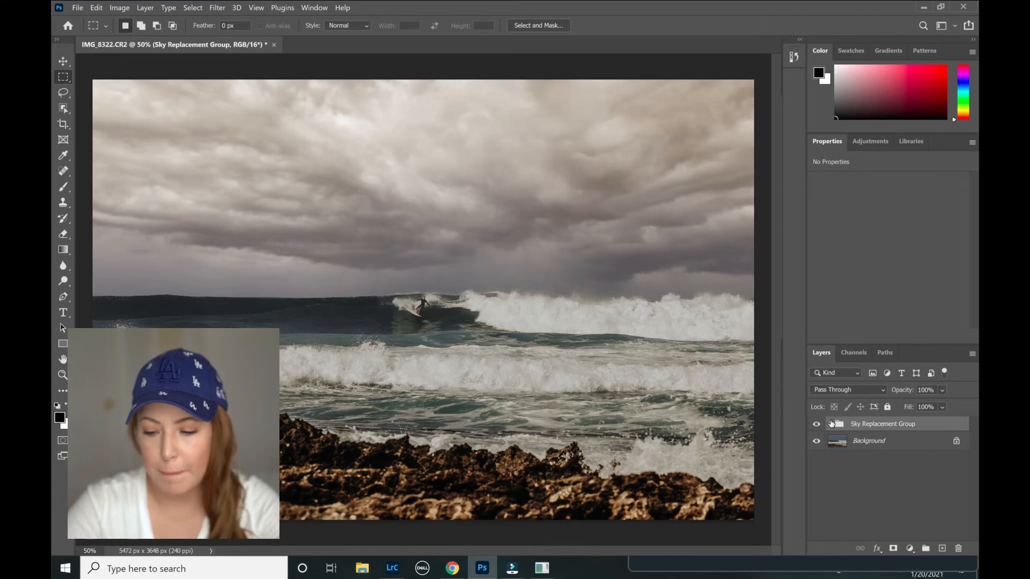
pyautogui.click(926, 549)
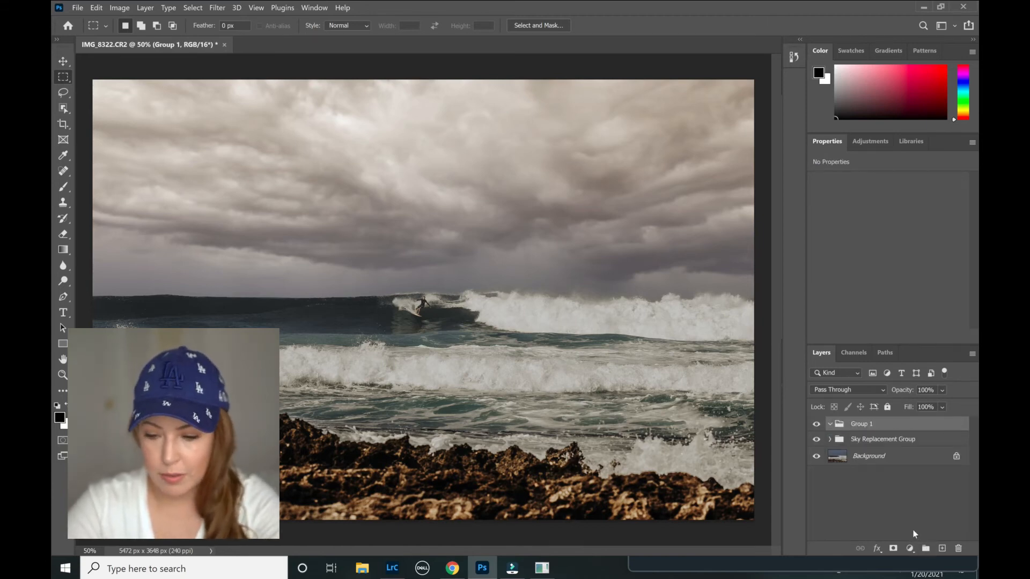
pyautogui.hotkey('ctrl', 'z')
pyautogui.click(893, 549)
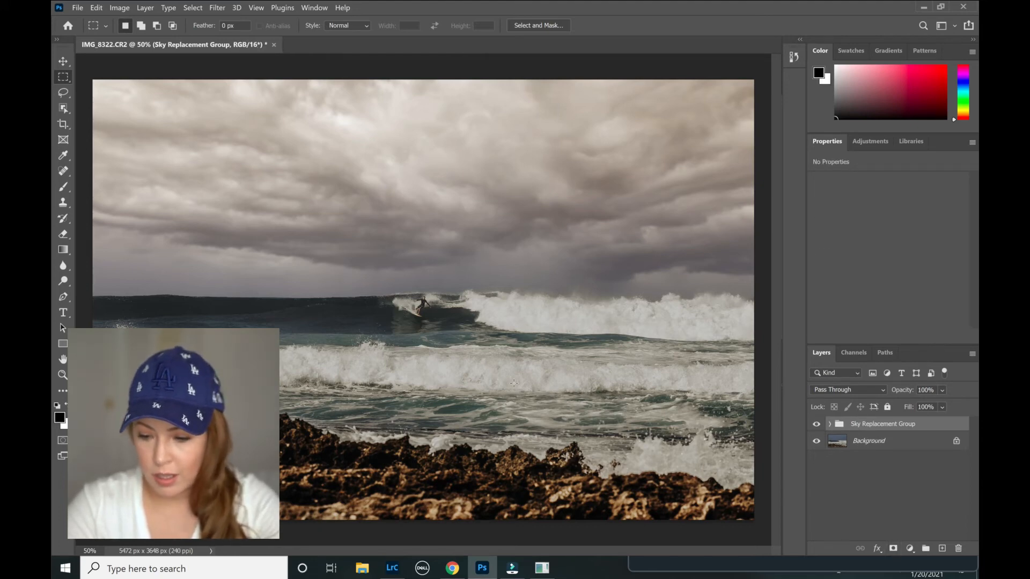
# - Create a new layer above the Sky Replacement Group and open the Gradient tool's gradient for editing
pyautogui.click(942, 548)
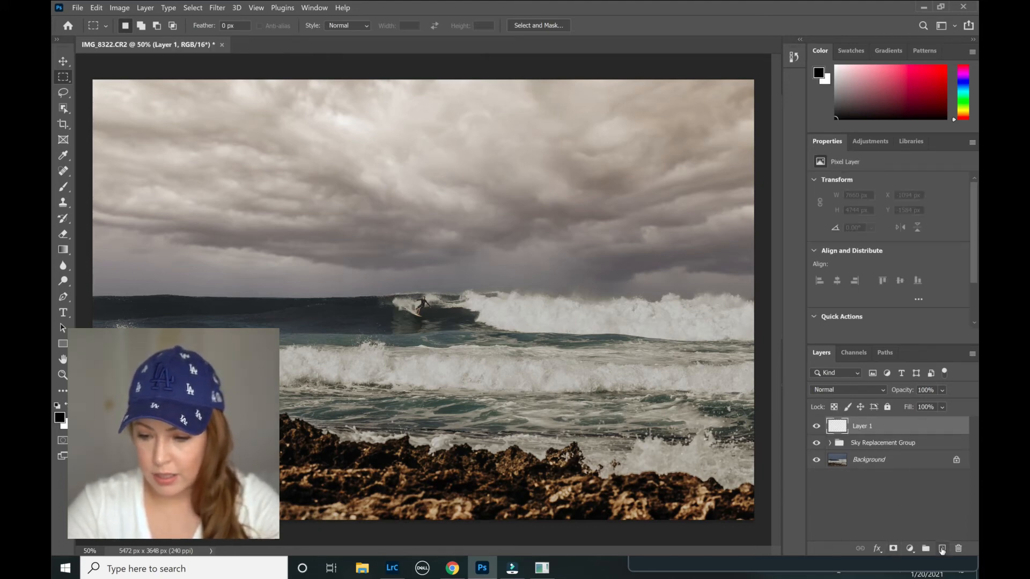
pyautogui.click(64, 250)
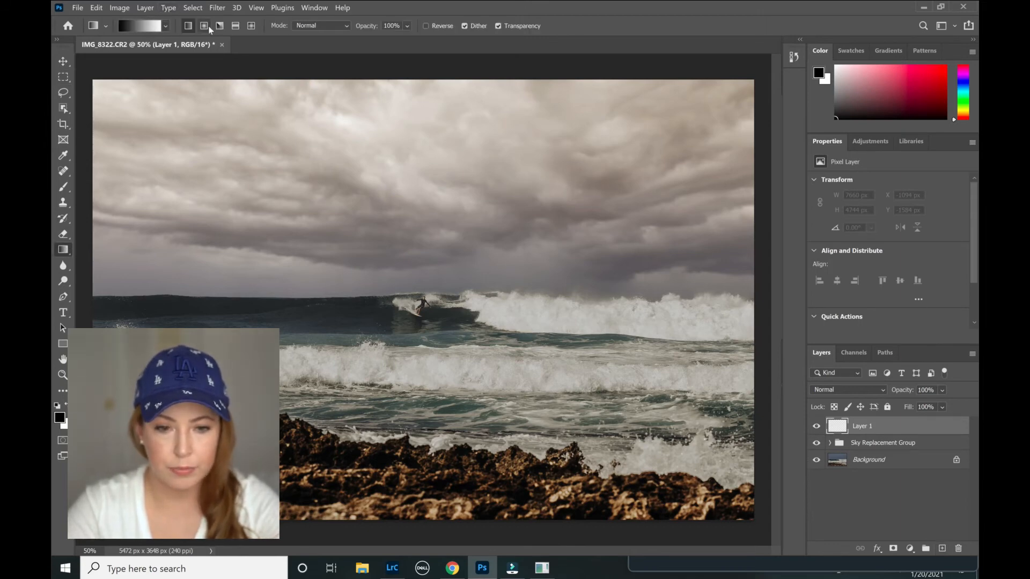
pyautogui.click(145, 24)
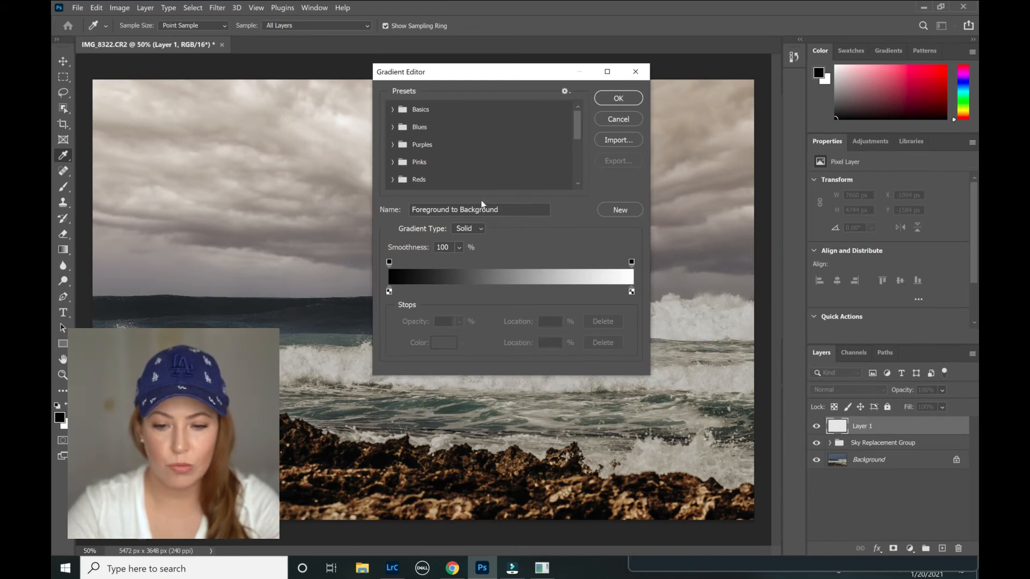
# - Set the gradient's starting colour stop to golden yellow, fcbd26
pyautogui.click(388, 291)
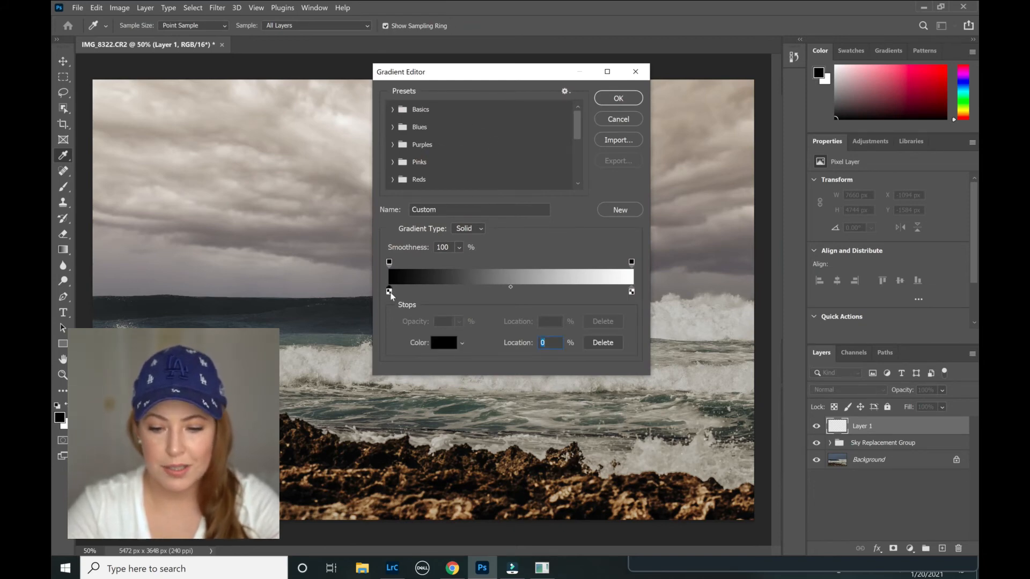
pyautogui.click(442, 344)
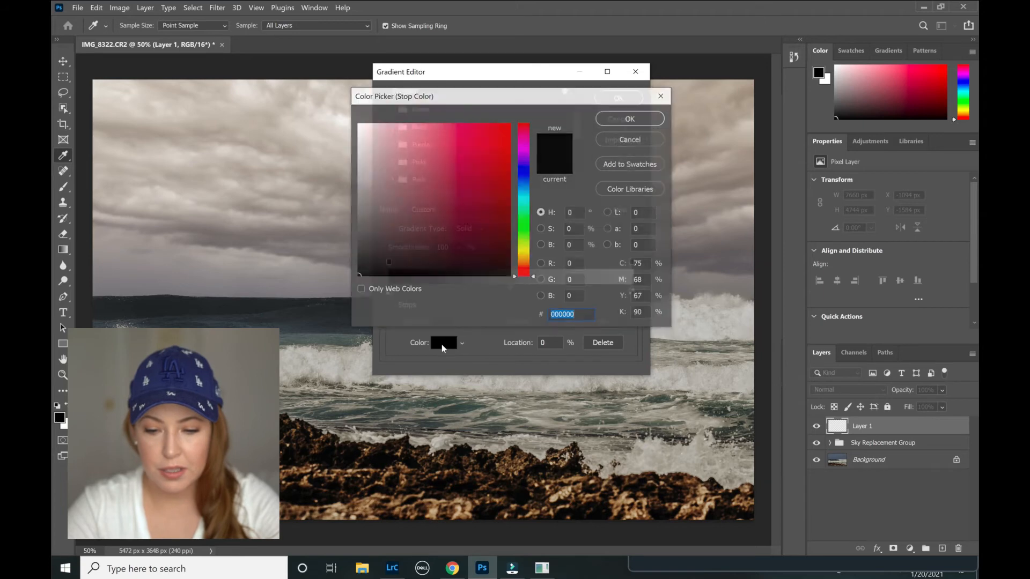
pyautogui.click(526, 257)
pyautogui.click(525, 251)
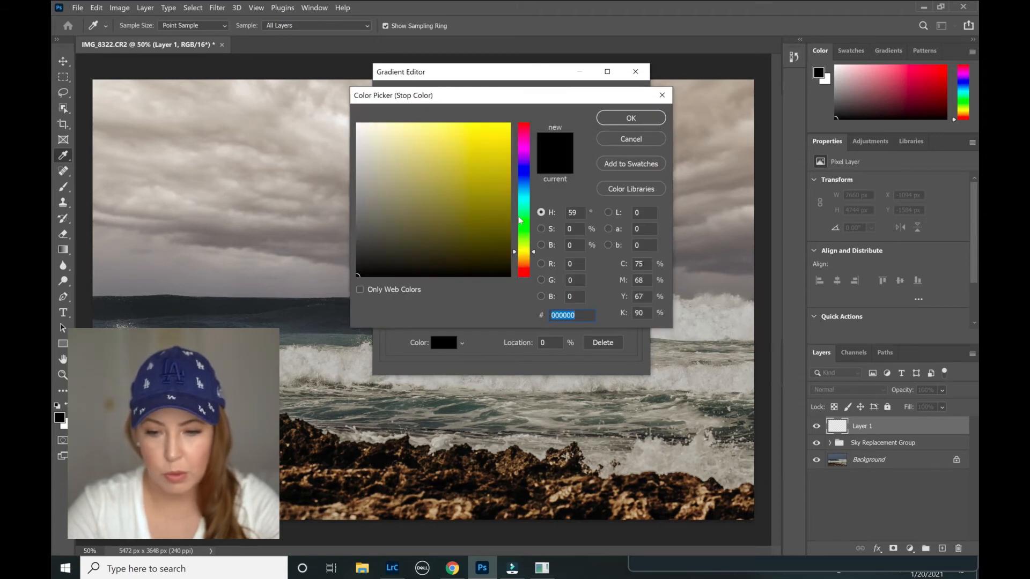
pyautogui.click(522, 263)
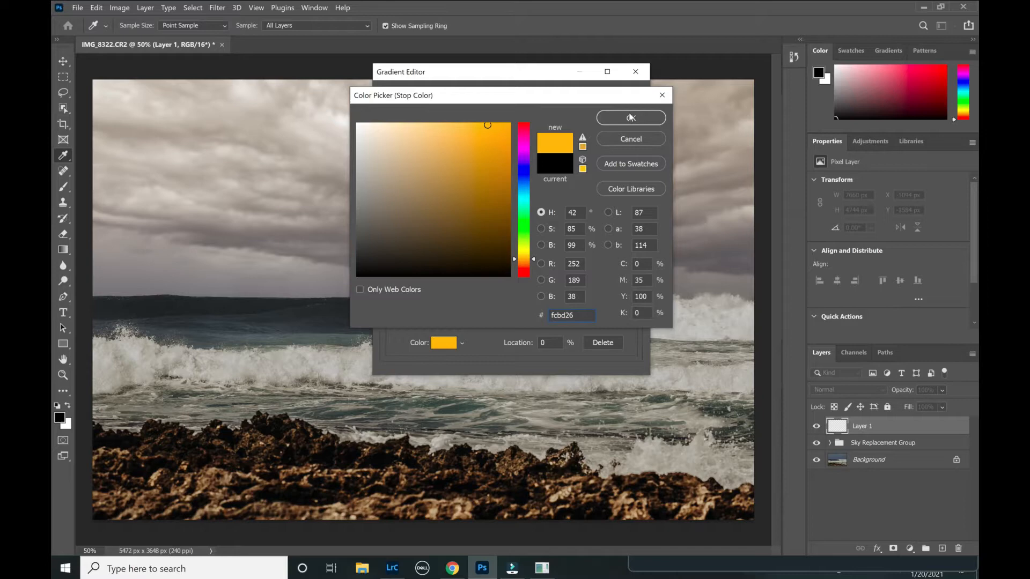
pyautogui.press('Return')
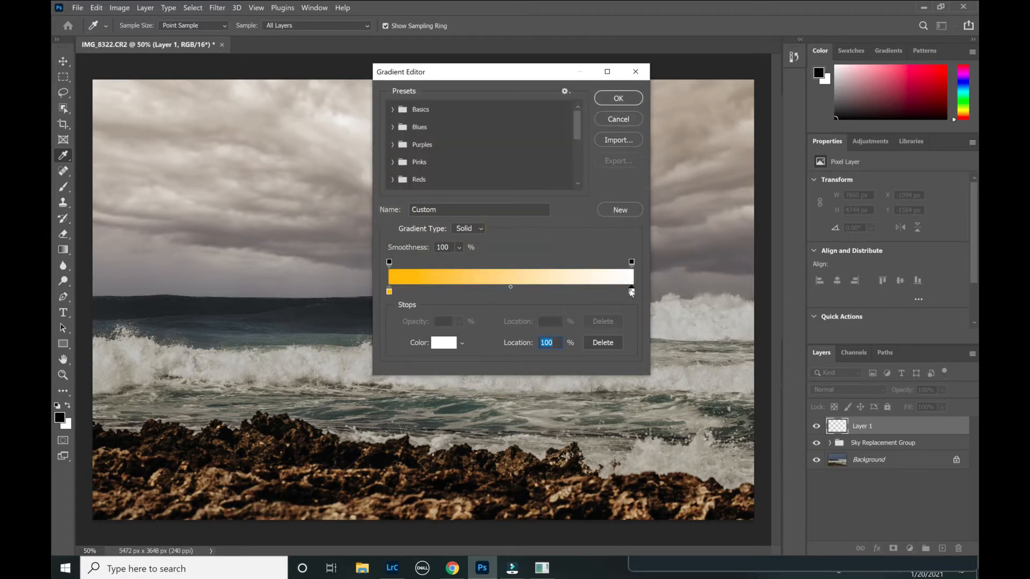
# - Set the gradient's ending colour stop to light orange, try the gradient inward from the photo's left edge, and undo it
pyautogui.doubleClick(633, 292)
pyautogui.click(525, 264)
pyautogui.click(459, 134)
pyautogui.click(630, 118)
pyautogui.click(615, 98)
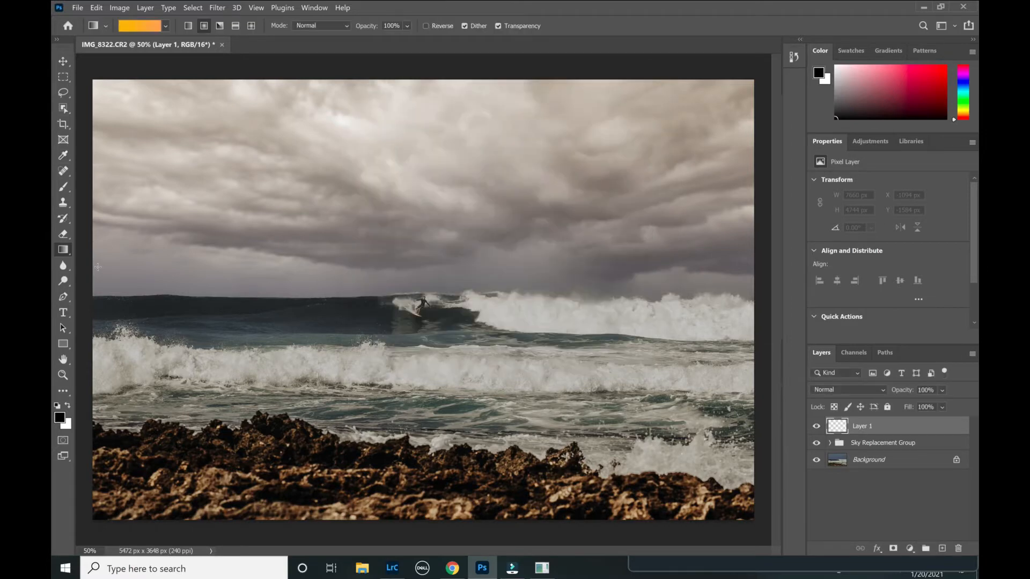
pyautogui.moveTo(93, 265); pyautogui.dragTo(343, 282)
pyautogui.hotkey('ctrl', 'z')
# - Choose the Foreground to Transparent preset from the Basics gradients and set its starting colour stop to orange
pyautogui.click(140, 27)
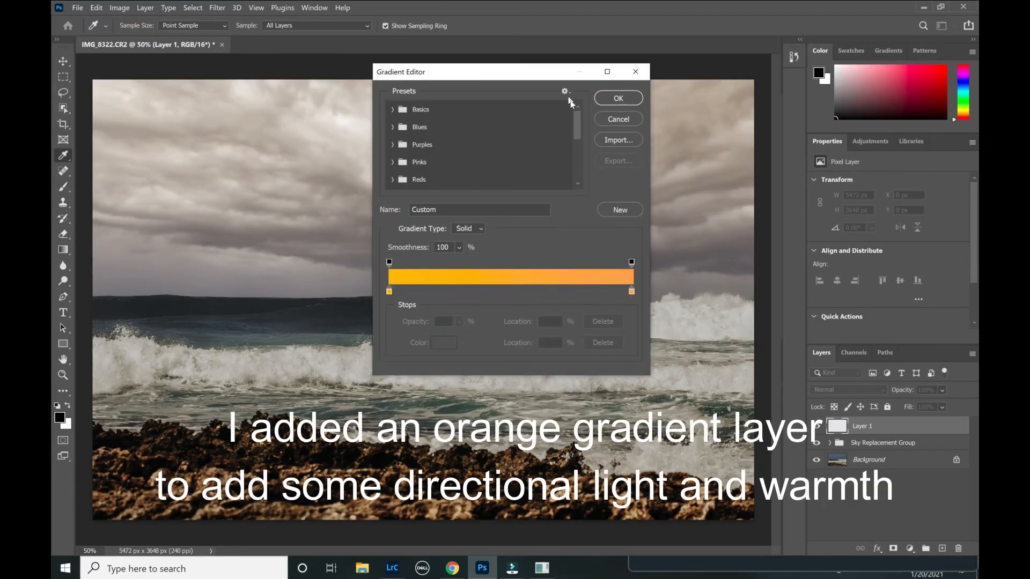
pyautogui.click(483, 227)
pyautogui.click(394, 111)
pyautogui.click(393, 110)
pyautogui.click(425, 131)
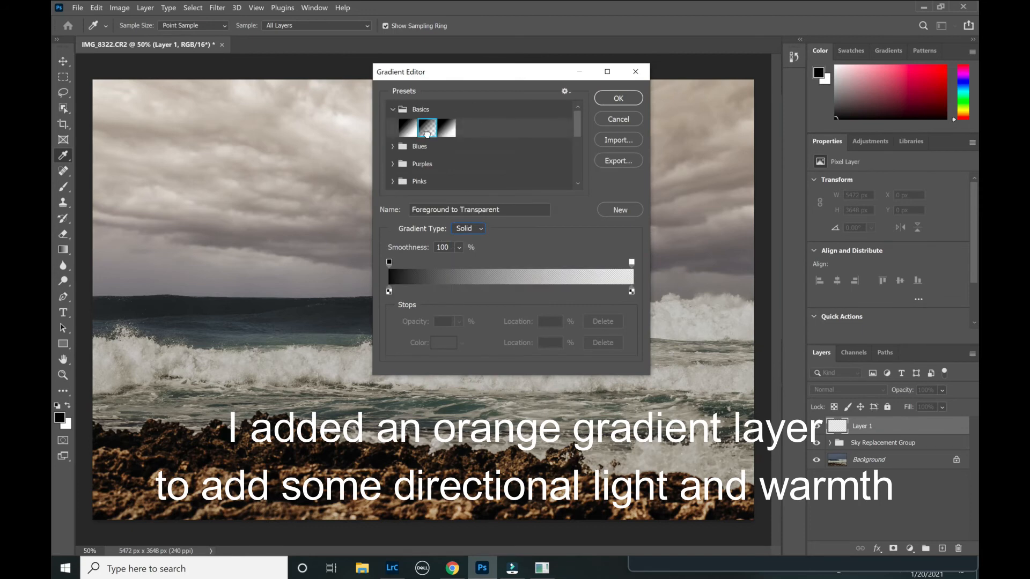
pyautogui.doubleClick(389, 292)
pyautogui.click(525, 265)
pyautogui.click(460, 133)
pyautogui.click(630, 117)
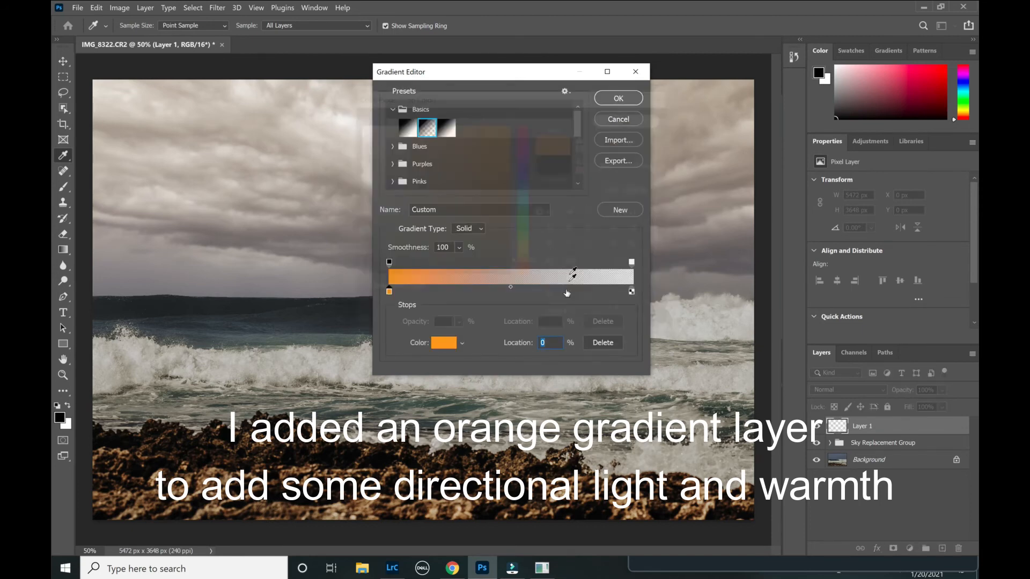
# - Set the ending colour stop to light orange, fab96c, and accept the gradient
pyautogui.click(631, 292)
pyautogui.click(441, 341)
pyautogui.click(526, 264)
pyautogui.click(444, 123)
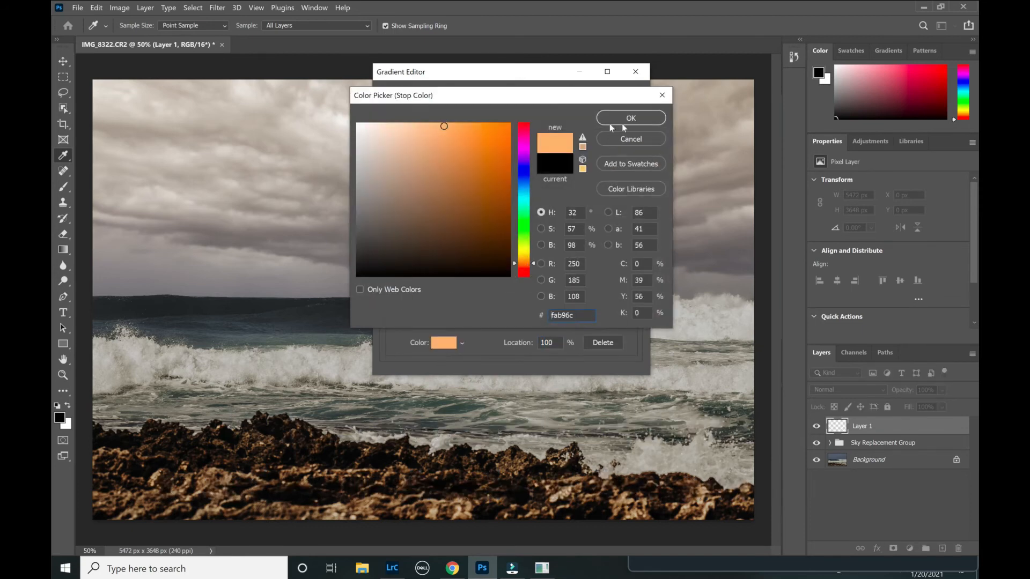
pyautogui.click(630, 117)
pyautogui.click(618, 98)
# - Draw the orange gradient over the photo's left side, undoing the Angle attempt and finishing with the Diamond gradient type
pyautogui.moveTo(169, 209); pyautogui.dragTo(349, 288)
pyautogui.moveTo(177, 335); pyautogui.dragTo(300, 290)
pyautogui.click(219, 25)
pyautogui.moveTo(190, 359); pyautogui.dragTo(497, 233)
pyautogui.hotkey('ctrl', 'z')
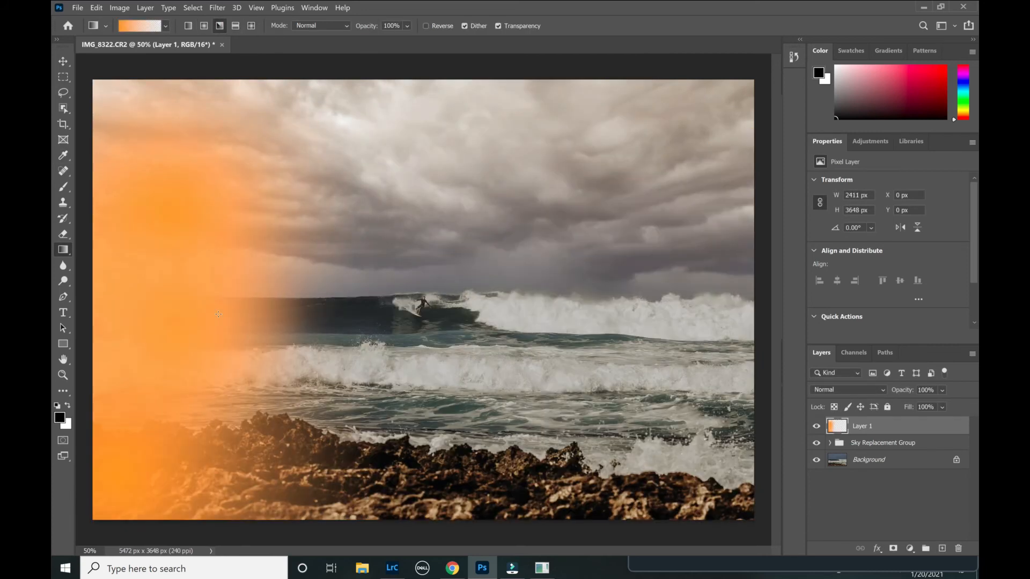
pyautogui.click(251, 25)
pyautogui.moveTo(281, 352); pyautogui.dragTo(485, 260)
# - Preview Soft Light blending on the gradient layer, keep Screen, and set its Opacity to 47% and Fill to 34%
pyautogui.click(845, 390)
pyautogui.click(845, 357)
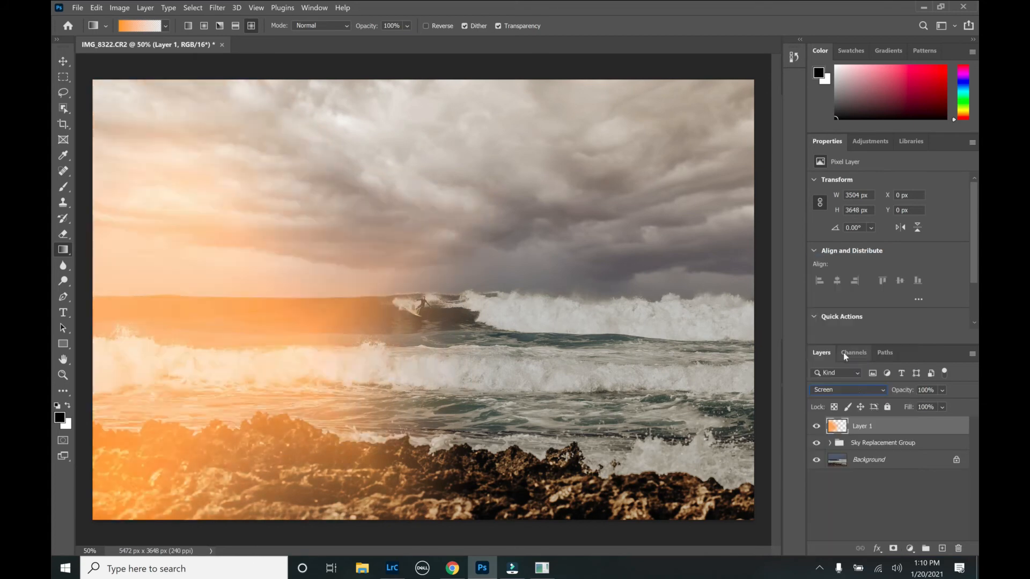
pyautogui.click(857, 395)
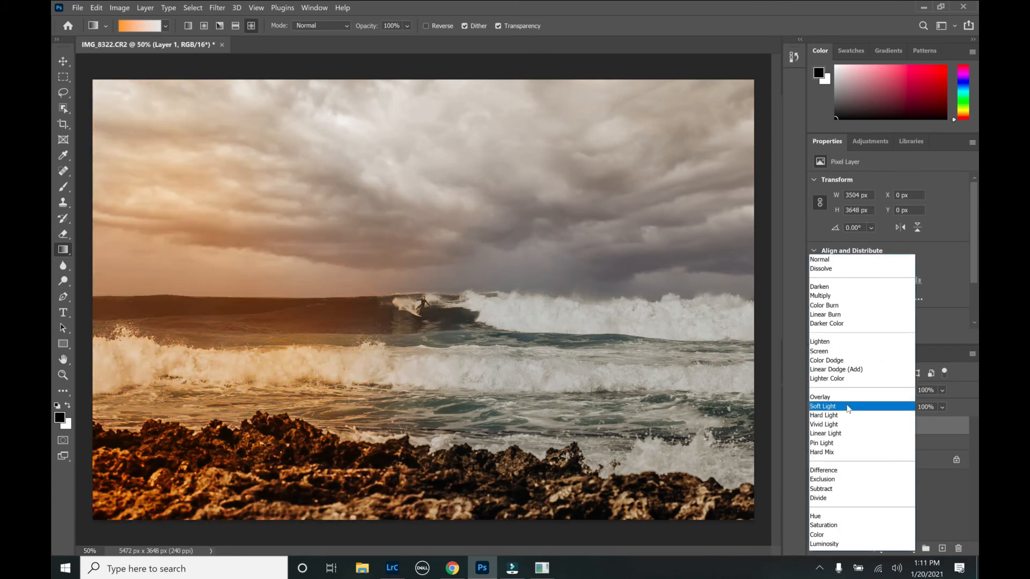
pyautogui.click(846, 351)
pyautogui.click(942, 391)
pyautogui.click(940, 404)
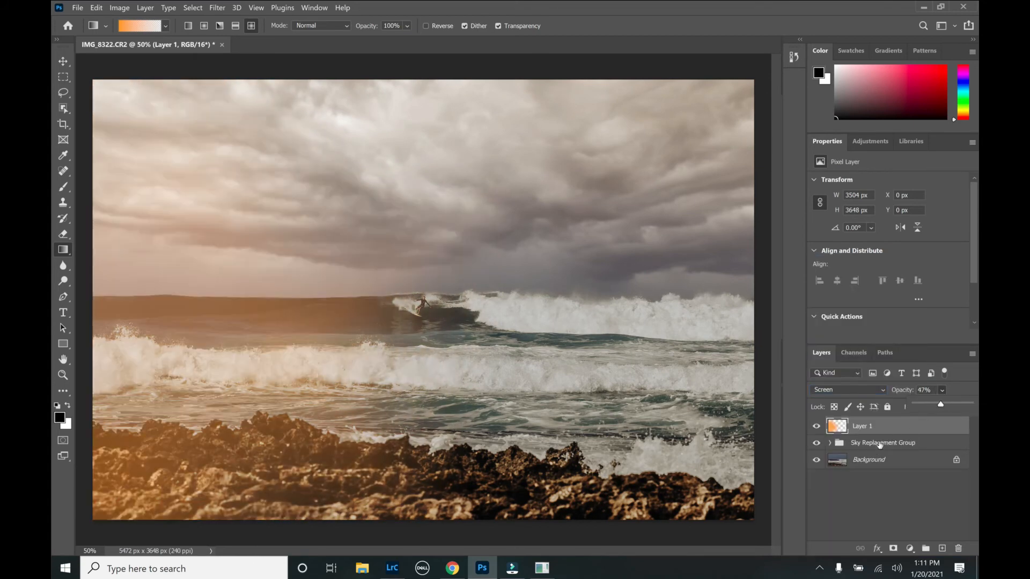
pyautogui.click(942, 406)
pyautogui.moveTo(939, 421); pyautogui.dragTo(933, 429)
# - Inspect the surfer and the surrounding wave up close, and return to the whole photo
pyautogui.hotkey('ctrl', '+')
pyautogui.hotkey('ctrl', '+')
pyautogui.hotkey('ctrl', '+')
pyautogui.hotkey('ctrl', '+')
pyautogui.hotkey('ctrl', '+')
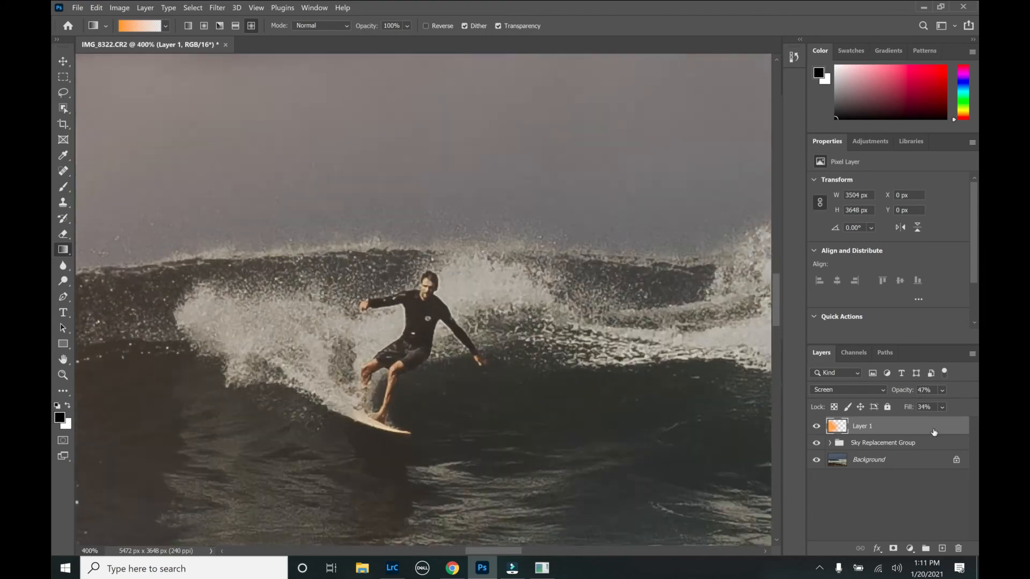
pyautogui.hotkey('ctrl', '-')
pyautogui.hotkey('ctrl', '-')
pyautogui.hotkey('ctrl', '-')
pyautogui.hotkey('ctrl', '-')
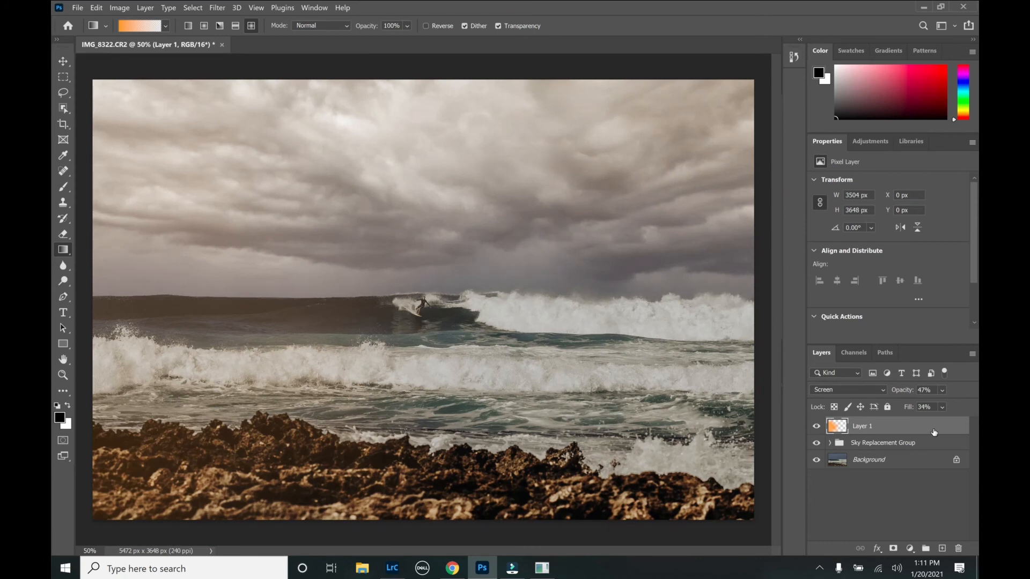
# - Add a Levels adjustment layer with black input level 6 and white input level 228, and save the photo
pyautogui.click(869, 141)
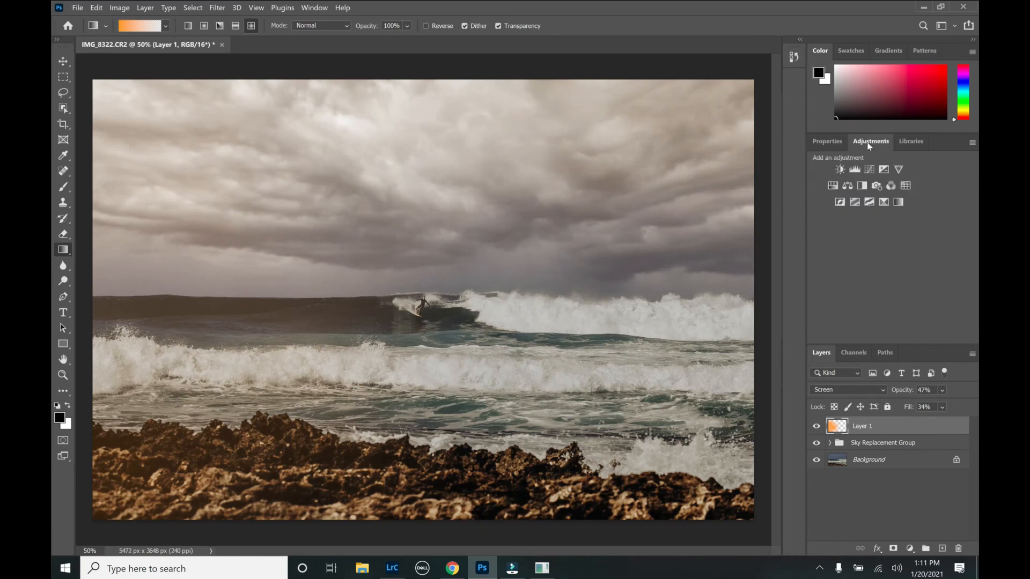
pyautogui.click(854, 168)
pyautogui.moveTo(962, 269); pyautogui.dragTo(948, 271)
pyautogui.moveTo(831, 269); pyautogui.dragTo(835, 269)
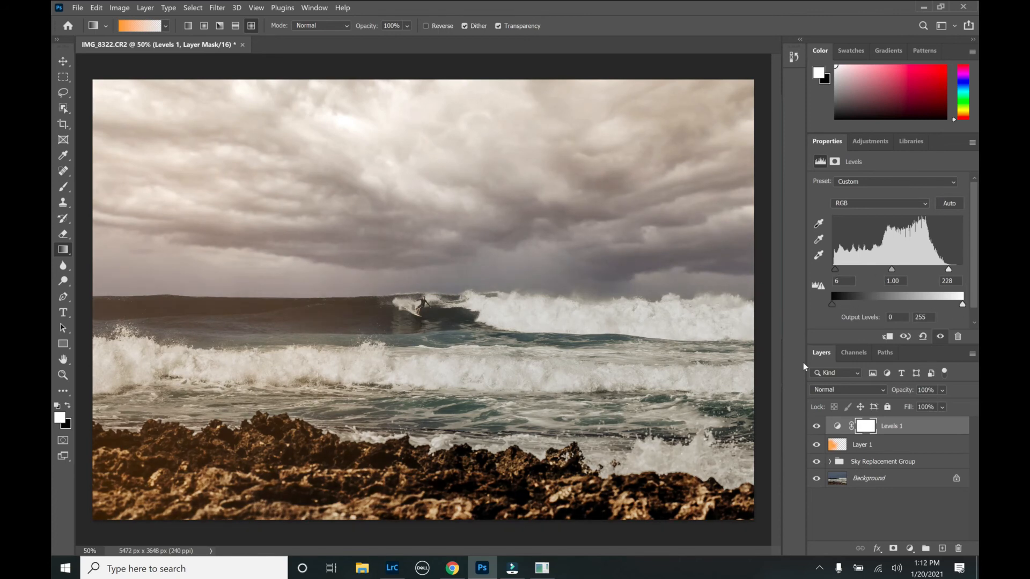
pyautogui.click(84, 7)
pyautogui.click(102, 131)
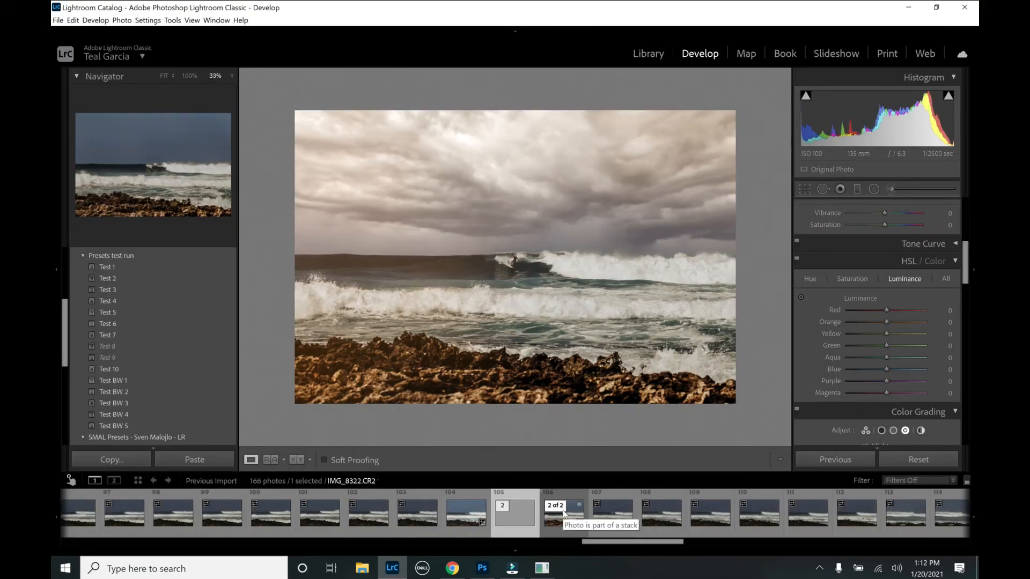
# - In Lightroom Classic, compare the edited photo with the original IMG_8322.CR2 in Reference View, stacking the original above it
pyautogui.click(270, 459)
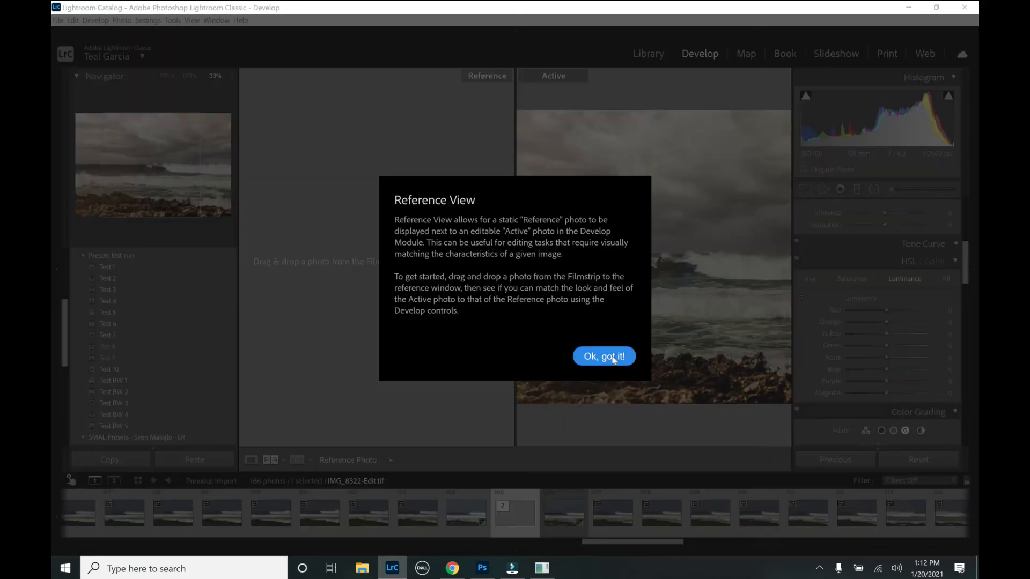
pyautogui.click(613, 360)
pyautogui.moveTo(563, 512); pyautogui.dragTo(413, 335)
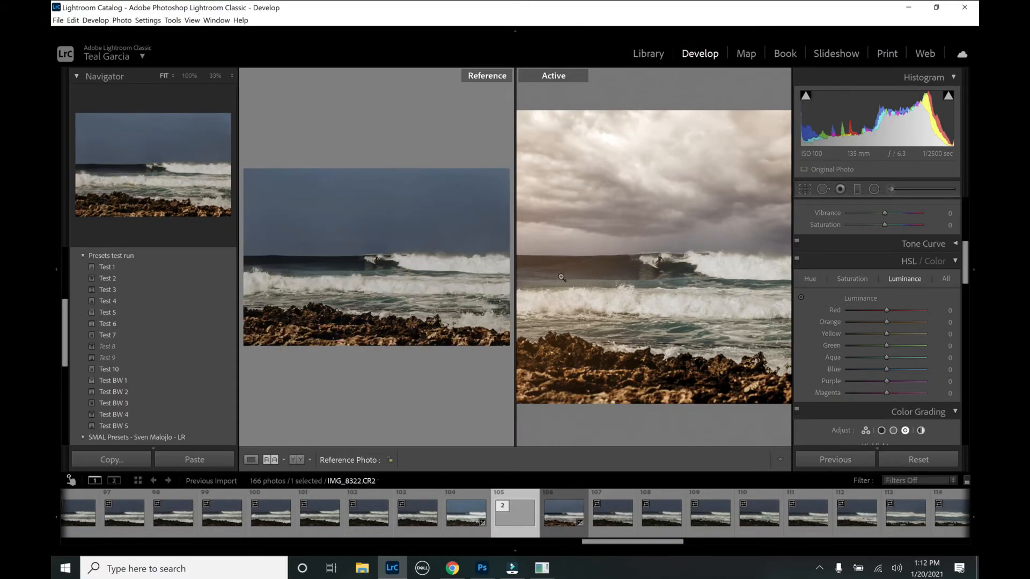
pyautogui.click(270, 460)
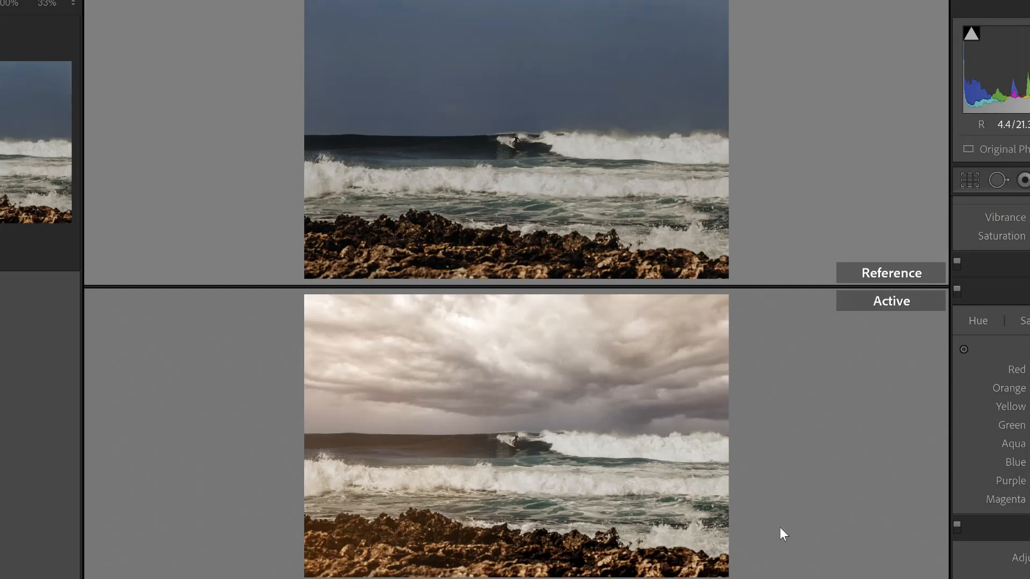